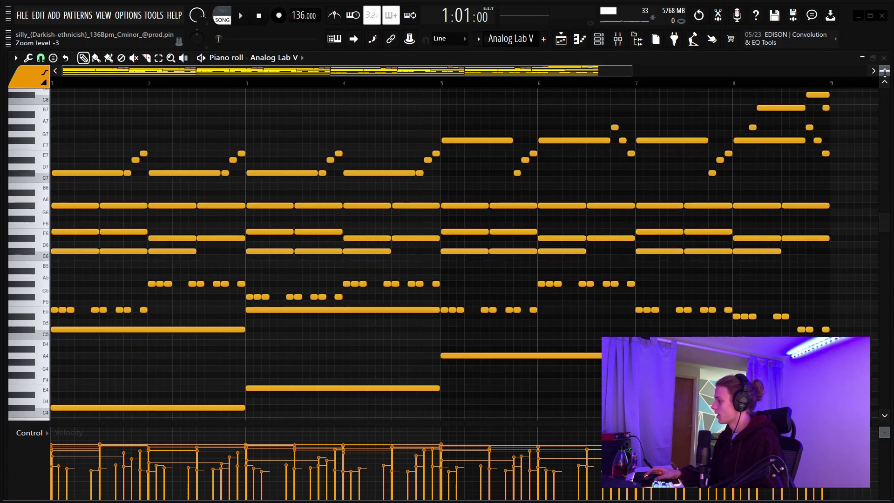
# - Try raising the long B4 note that starts at bar 7 to F5
pyautogui.scroll(-3, 470, 264)
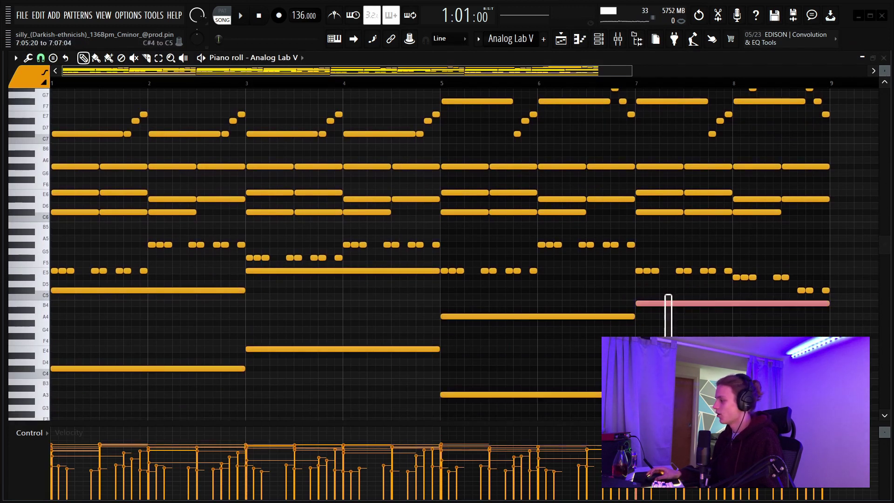
pyautogui.scroll(-1, 658, 305)
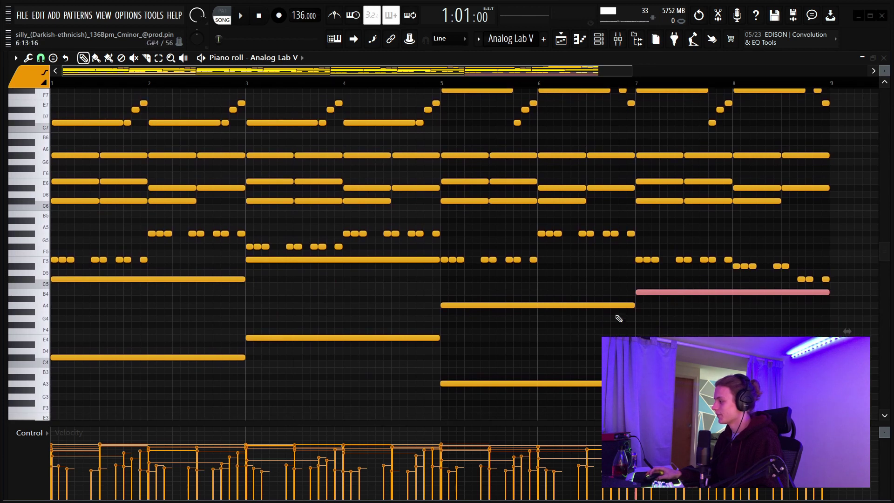
pyautogui.hotkey('shift', 'Up')
pyautogui.hotkey('shift', 'Up')
pyautogui.hotkey('shift', 'Up')
pyautogui.hotkey('shift', 'Up')
pyautogui.hotkey('shift', 'Up')
pyautogui.hotkey('shift', 'Up')
pyautogui.hotkey('shift', 'Up')
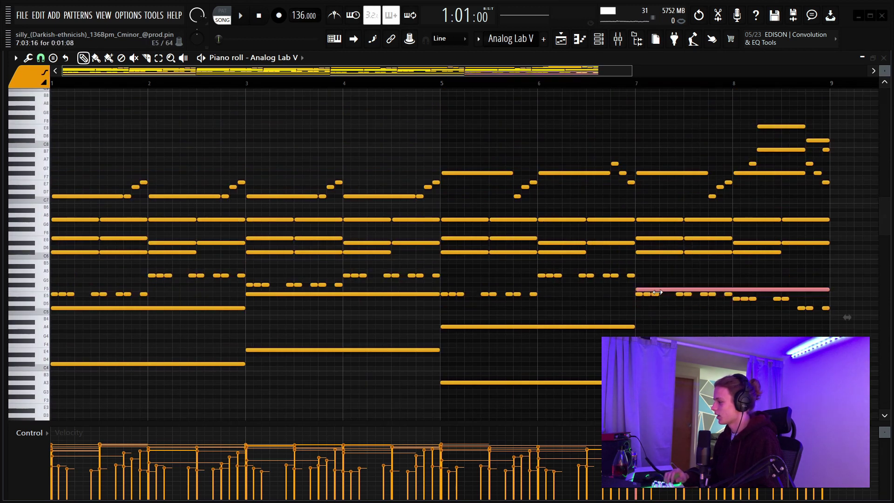
# - Move the raised long note at bar 7 back down to B4
pyautogui.press('Down')
pyautogui.press('Down')
pyautogui.press('Down')
pyautogui.press('Down')
pyautogui.press('Down')
pyautogui.press('Down')
pyautogui.press('Down')
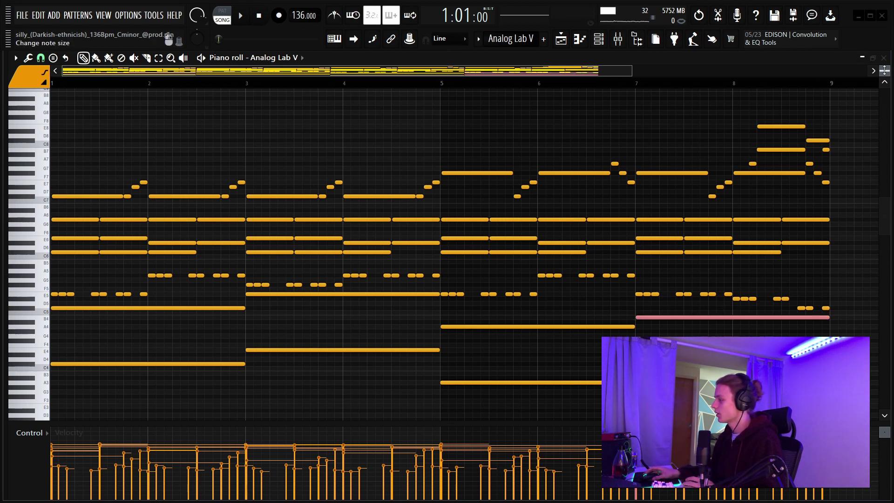
# - Examine the short repeated notes between E5 and G#5 in bars 1 to 4, with the note names shown
pyautogui.moveTo(884, 70); pyautogui.dragTo(882, 87)
pyautogui.scroll(-3, 642, 312)
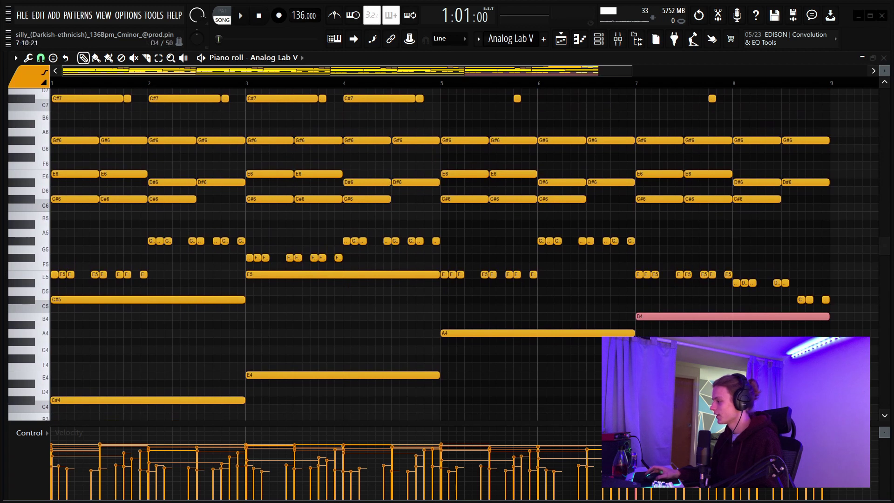
pyautogui.click(453, 238)
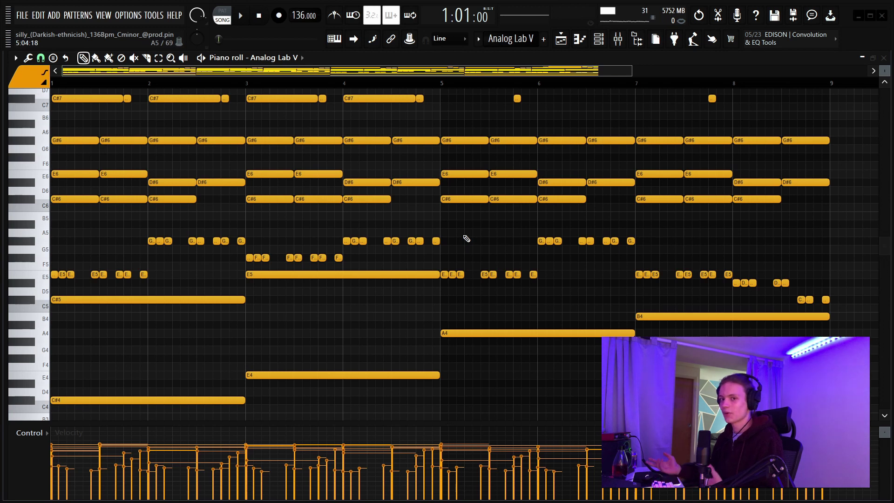
pyautogui.scroll(2, 466, 239)
pyautogui.scroll(3, 276, 302)
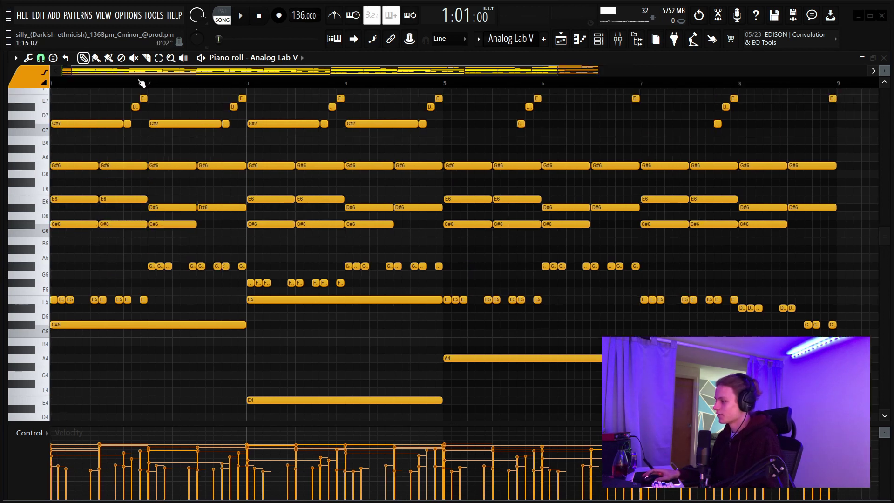
pyautogui.moveTo(401, 253); pyautogui.dragTo(19, 304)
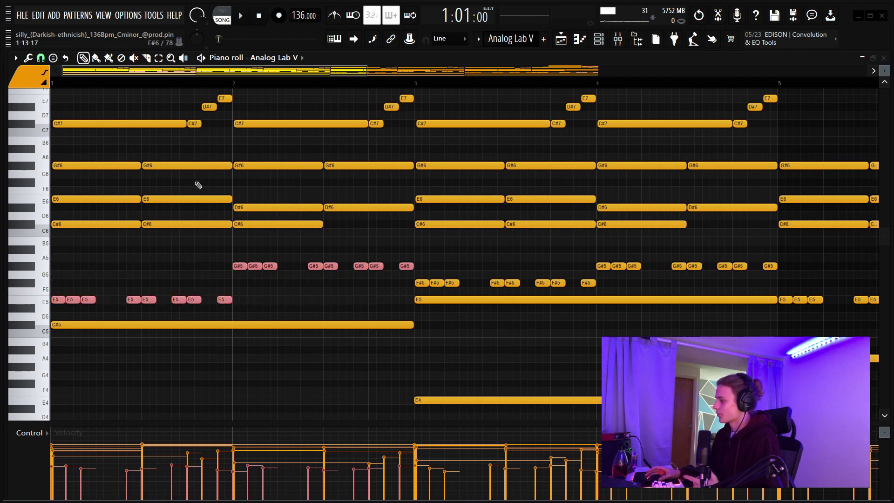
pyautogui.scroll(-3, 230, 85)
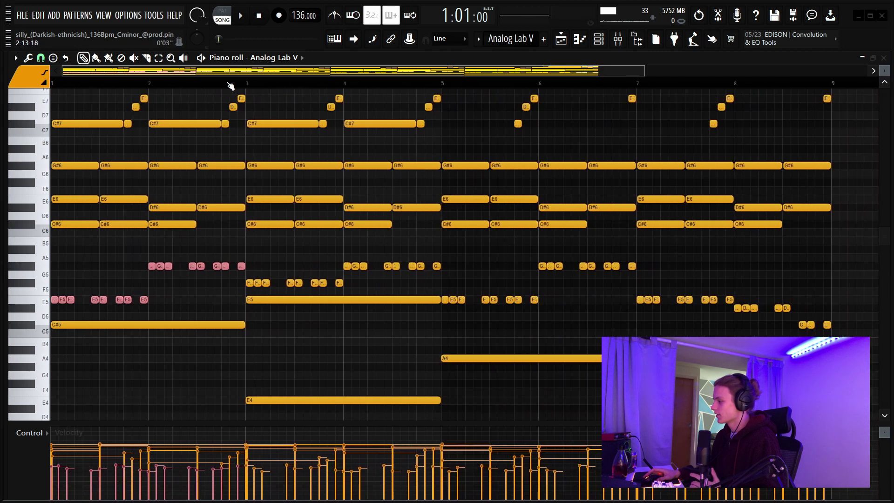
pyautogui.scroll(3, 231, 86)
pyautogui.rightClick(284, 292)
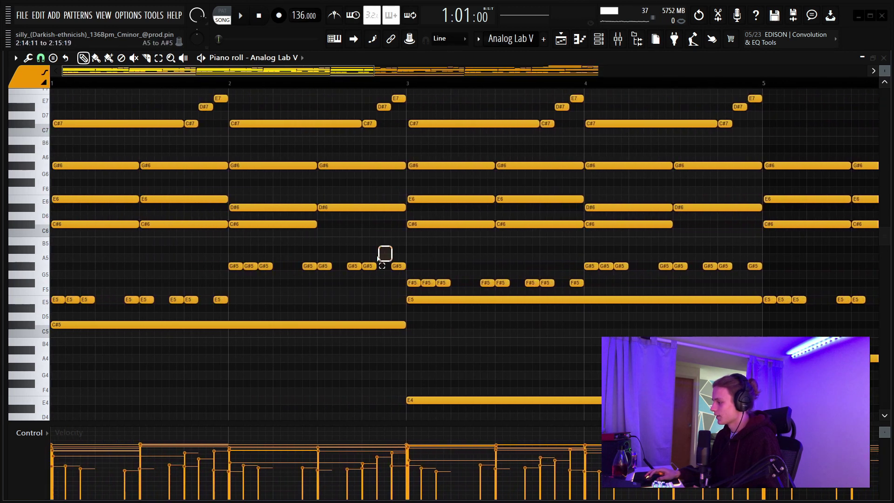
pyautogui.moveTo(378, 257); pyautogui.dragTo(53, 298)
pyautogui.moveTo(404, 280); pyautogui.dragTo(578, 285)
pyautogui.moveTo(587, 255); pyautogui.dragTo(609, 263)
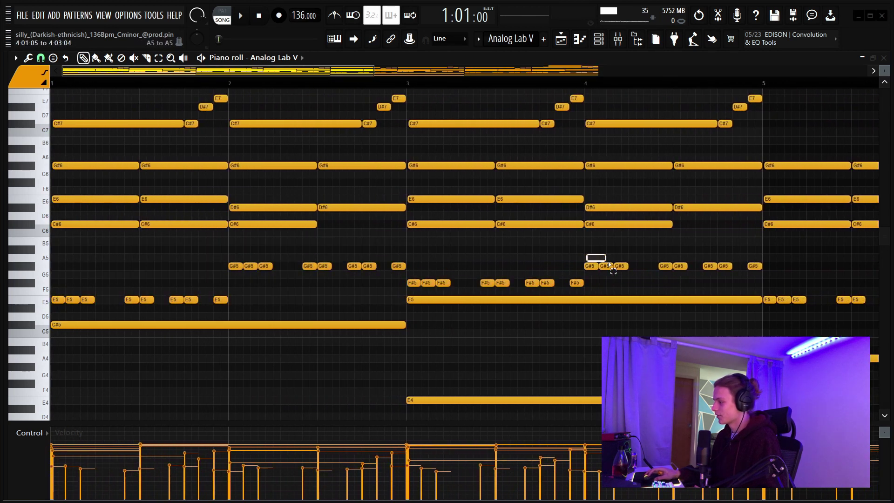
pyautogui.moveTo(645, 289); pyautogui.dragTo(670, 404)
# - Examine the chord notes between C#6 and G#6 in bars 1 and 2, selecting the two D#6 notes in bar 2
pyautogui.scroll(-2, 666, 372)
pyautogui.scroll(4, 372, 280)
pyautogui.moveTo(289, 221); pyautogui.dragTo(251, 305)
pyautogui.moveTo(184, 218); pyautogui.dragTo(14, 306)
pyautogui.moveTo(276, 238); pyautogui.dragTo(332, 297)
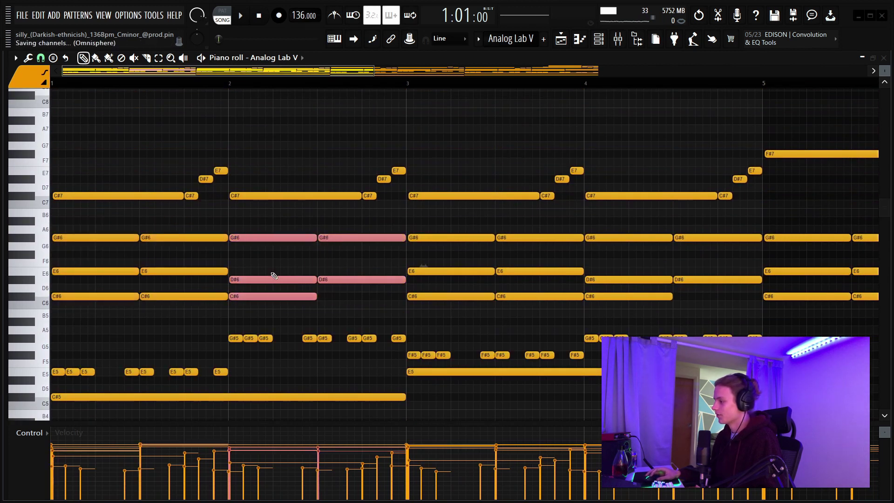
pyautogui.moveTo(255, 271); pyautogui.dragTo(355, 282)
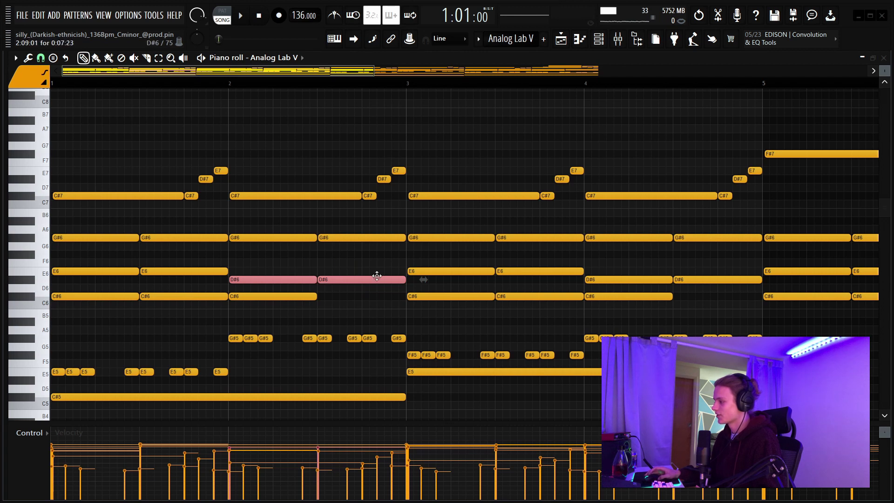
# - Open the Analog Lab V channel's notes in the piano roll from the channel rack
pyautogui.click(599, 39)
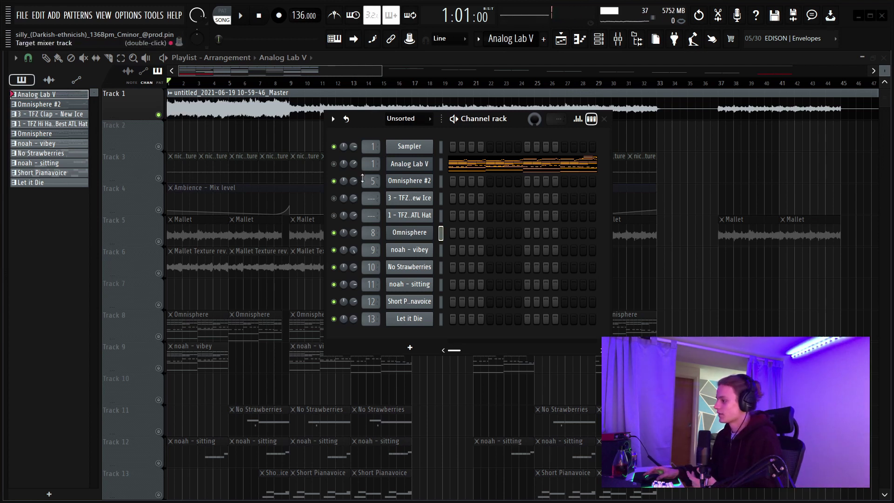
pyautogui.rightClick(440, 169)
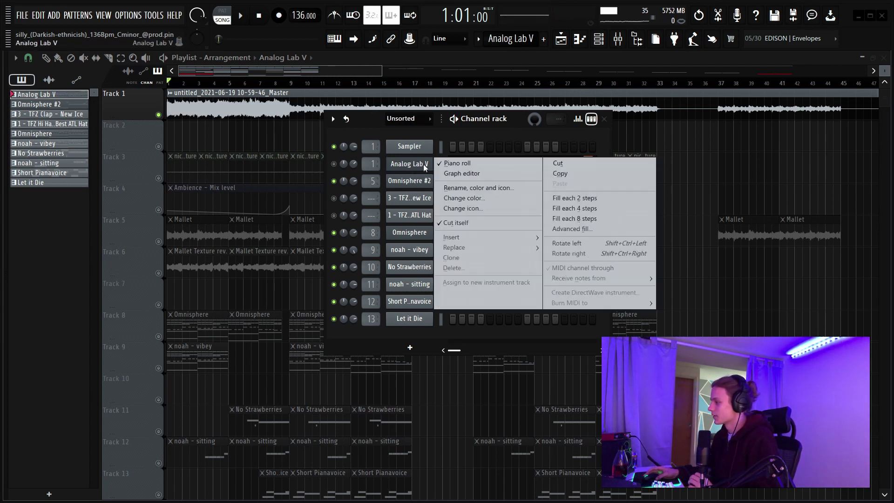
pyautogui.click(439, 163)
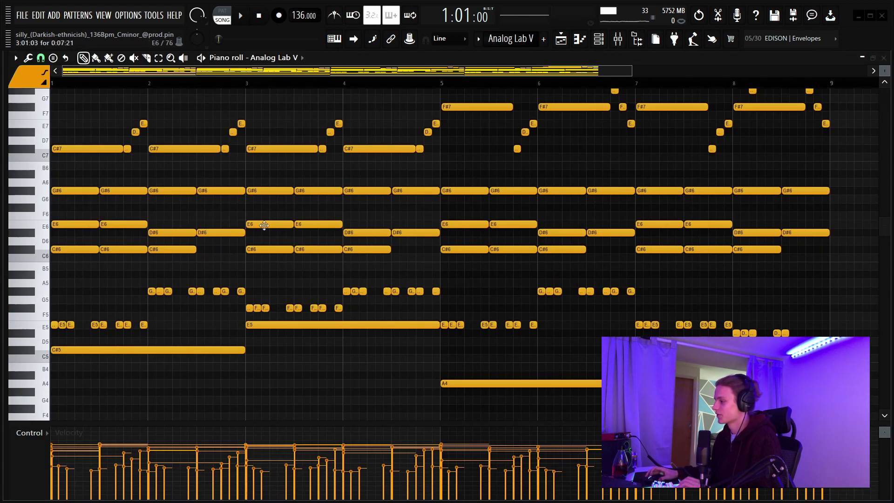
# - Examine the melody in bars 1 to 4, marking the long C#7 notes and the rising C#7, D#7, E7 runs
pyautogui.scroll(3, 266, 251)
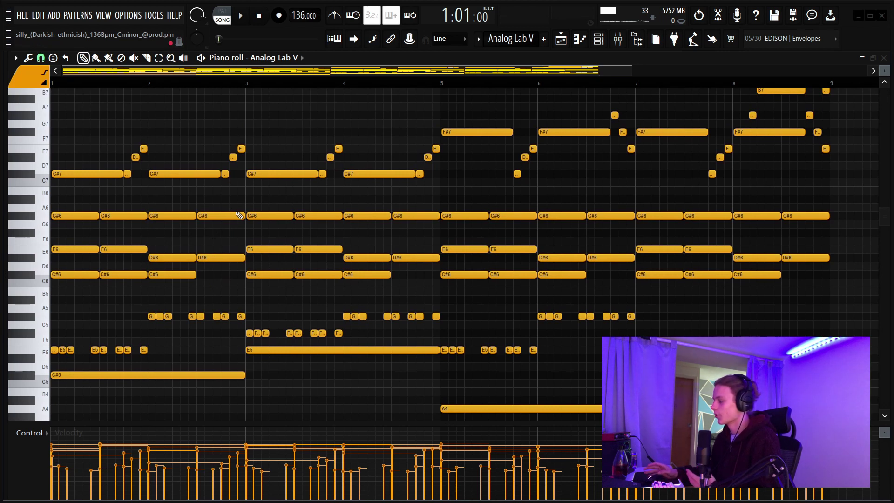
pyautogui.scroll(2, 182, 166)
pyautogui.moveTo(72, 146); pyautogui.dragTo(107, 194)
pyautogui.moveTo(234, 158); pyautogui.dragTo(246, 198)
pyautogui.moveTo(363, 161); pyautogui.dragTo(375, 188)
pyautogui.moveTo(494, 158); pyautogui.dragTo(505, 186)
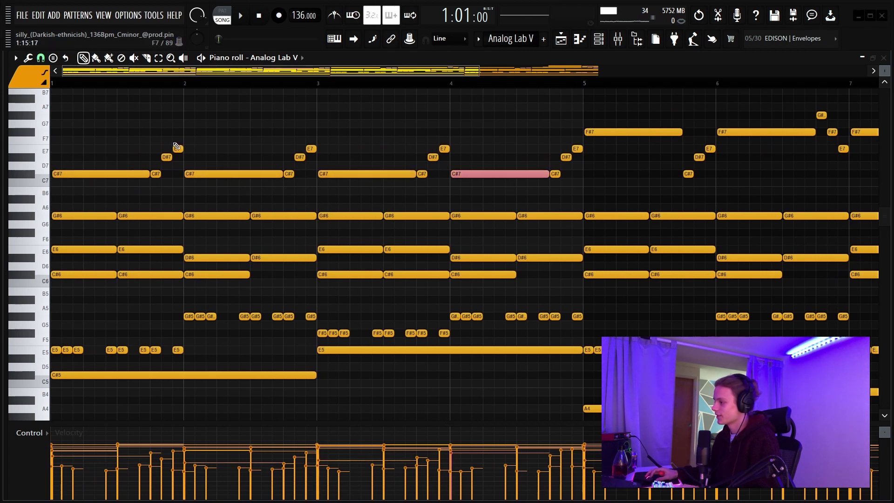
pyautogui.moveTo(183, 137); pyautogui.dragTo(155, 186)
pyautogui.moveTo(315, 136); pyautogui.dragTo(289, 183)
pyautogui.scroll(-2, 362, 89)
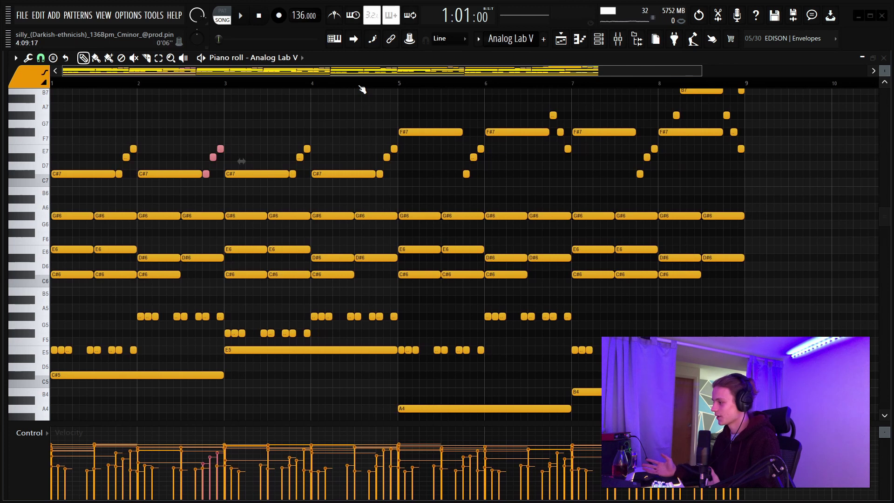
# - Play back bars 1 to 4 of the playlist with only the Mallet track soloed
pyautogui.press('F5')
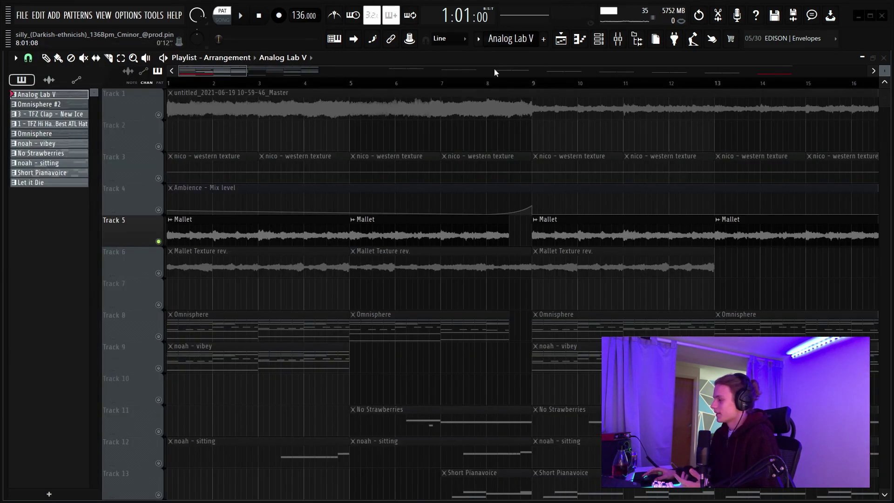
pyautogui.moveTo(354, 88); pyautogui.dragTo(168, 84)
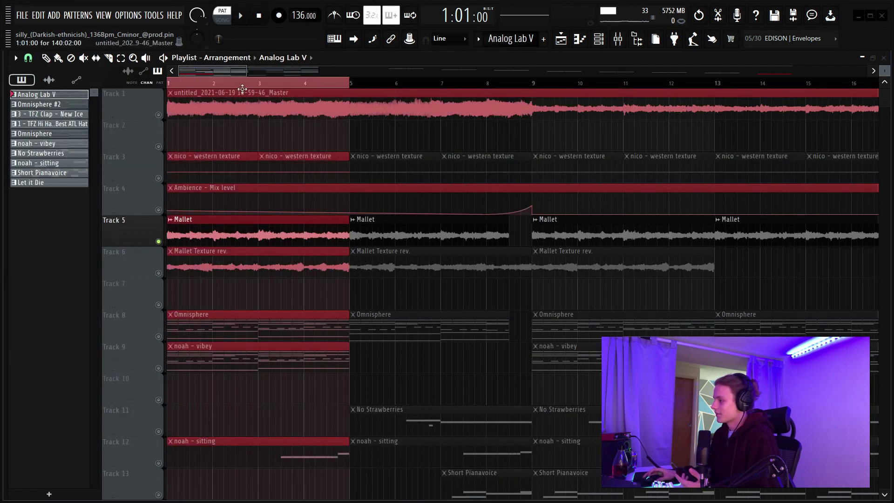
pyautogui.click(249, 144)
pyautogui.scroll(2, 231, 88)
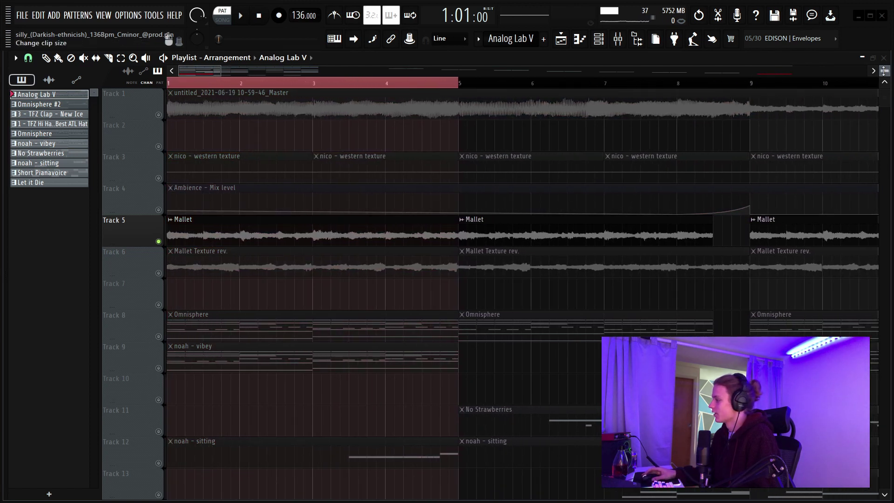
pyautogui.moveTo(883, 70); pyautogui.dragTo(884, 72)
pyautogui.scroll(-1, 177, 193)
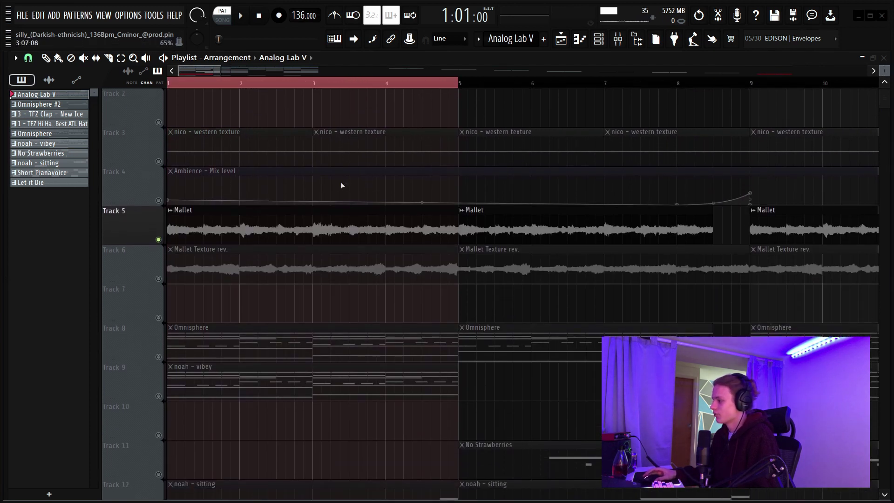
pyautogui.press('space')
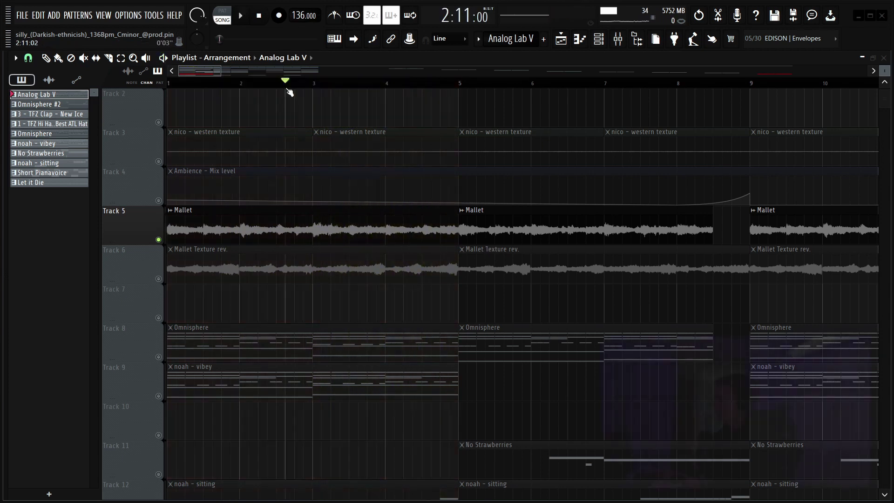
pyautogui.press('space')
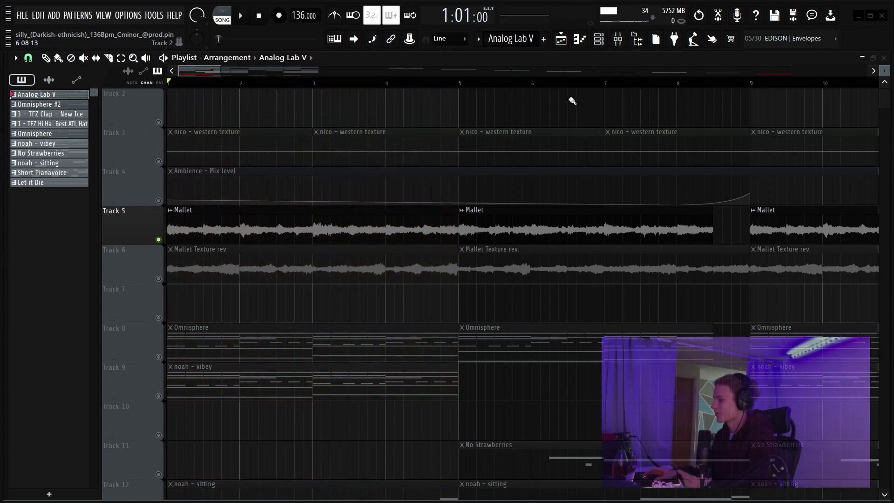
# - Inspect the Fruity Reeverb 2 and Fruity parametric EQ 2 settings on mixer Insert 1
pyautogui.click(618, 39)
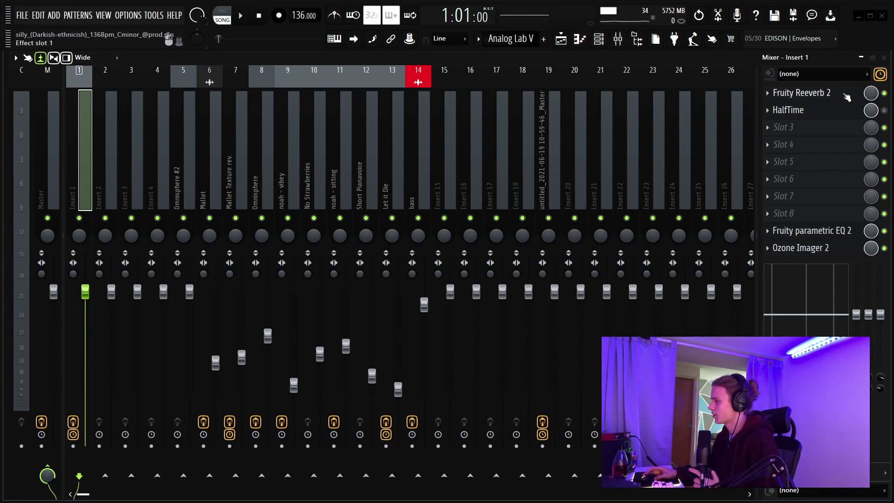
pyautogui.click(840, 92)
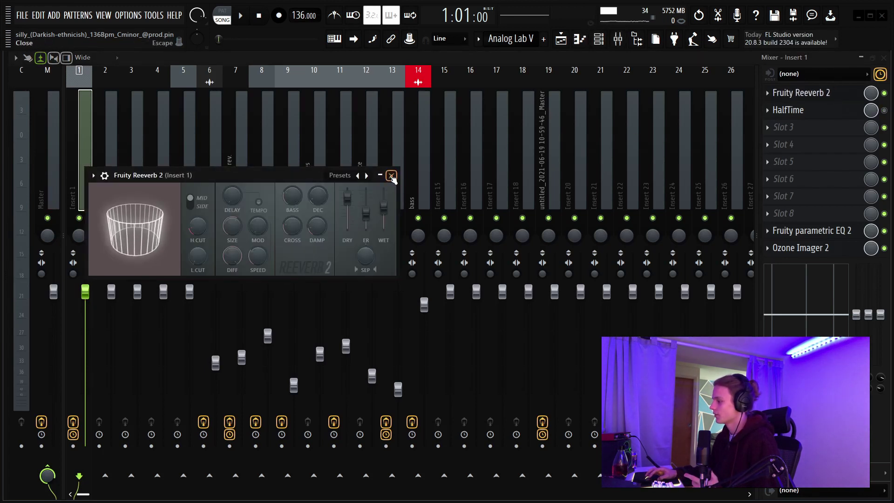
pyautogui.click(395, 176)
pyautogui.click(812, 230)
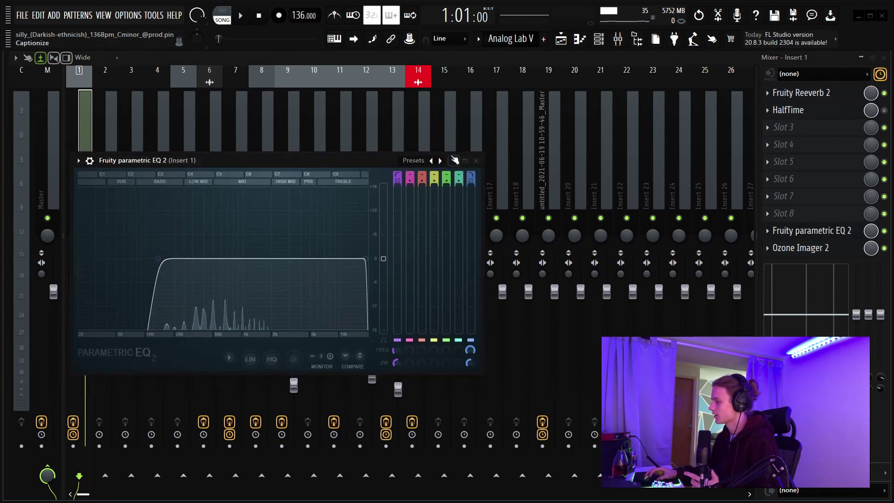
pyautogui.click(478, 156)
# - Enable the HalfTime effect on mixer Insert 1 and inspect its settings
pyautogui.click(884, 111)
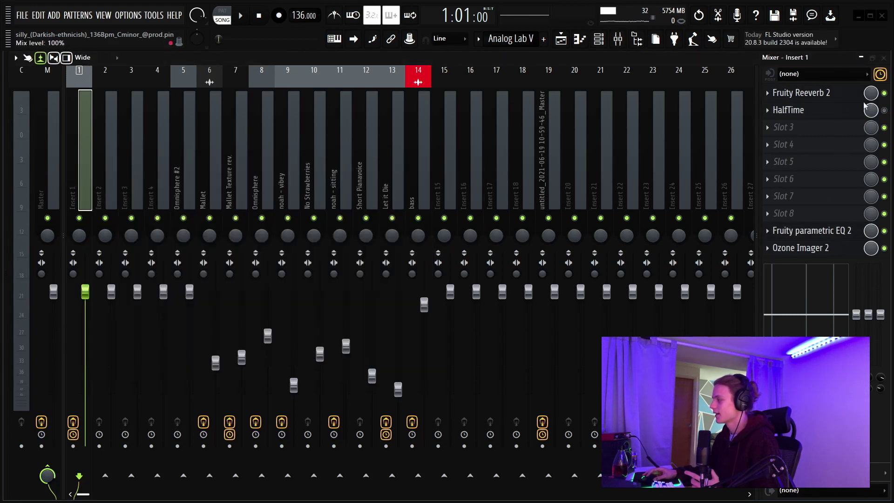
pyautogui.click(804, 110)
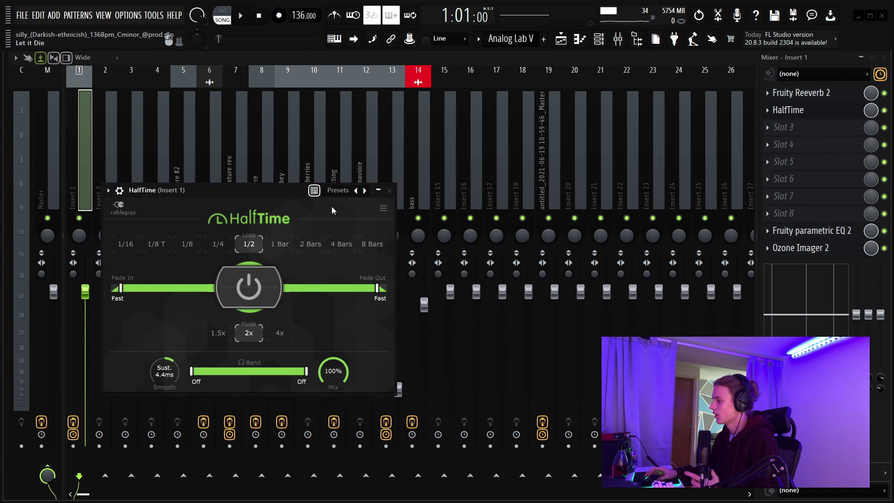
pyautogui.click(390, 191)
# - Play back bars 1 to 4 of the playlist with only the Mallet Texture rev. track soloed
pyautogui.click(561, 38)
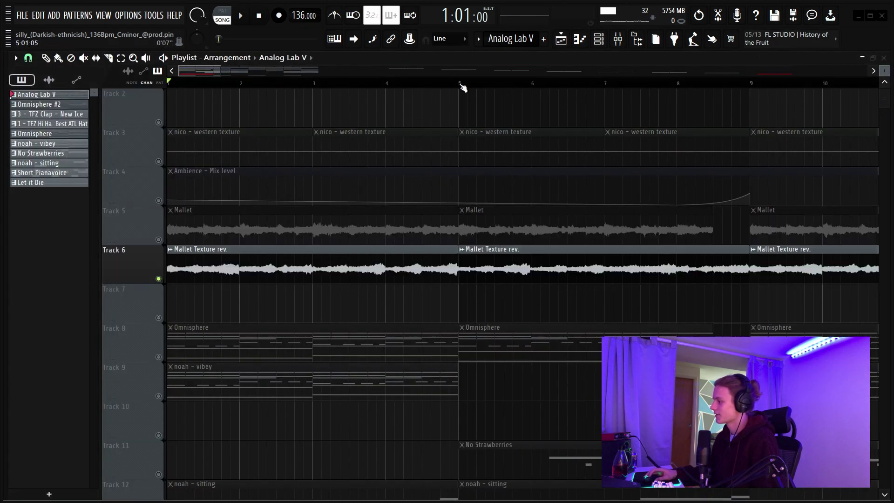
pyautogui.moveTo(462, 88); pyautogui.dragTo(169, 87)
pyautogui.press('space')
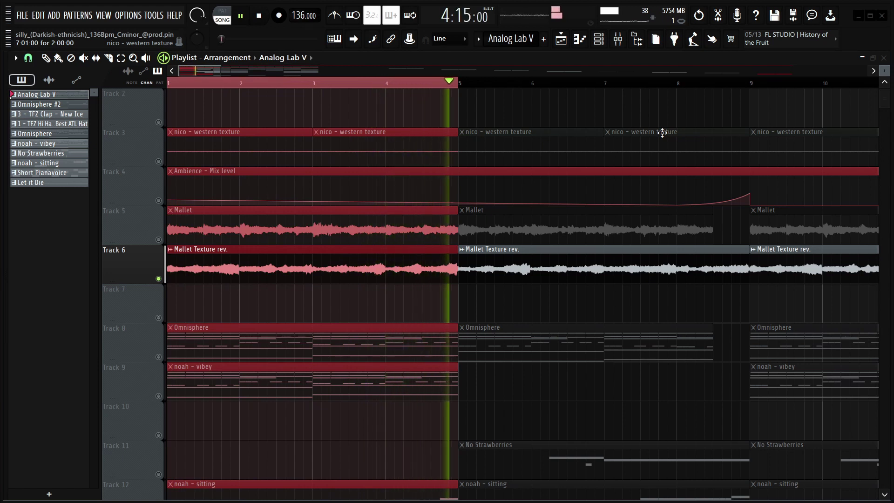
pyautogui.press('space')
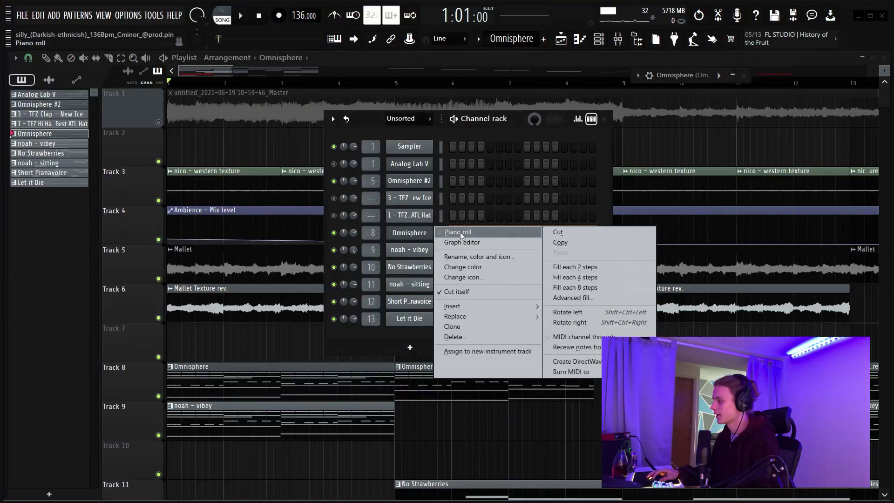
# - Open the Omnisphere channel's notes in the piano roll
pyautogui.click(460, 231)
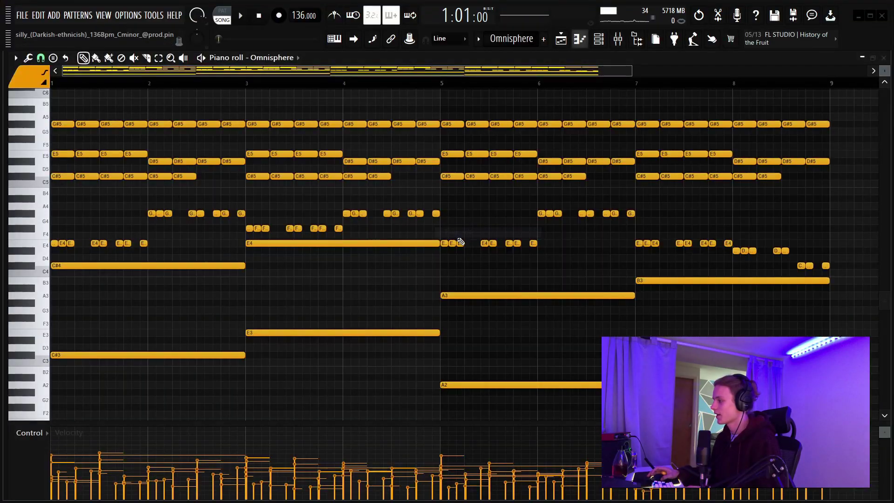
pyautogui.scroll(3, 473, 265)
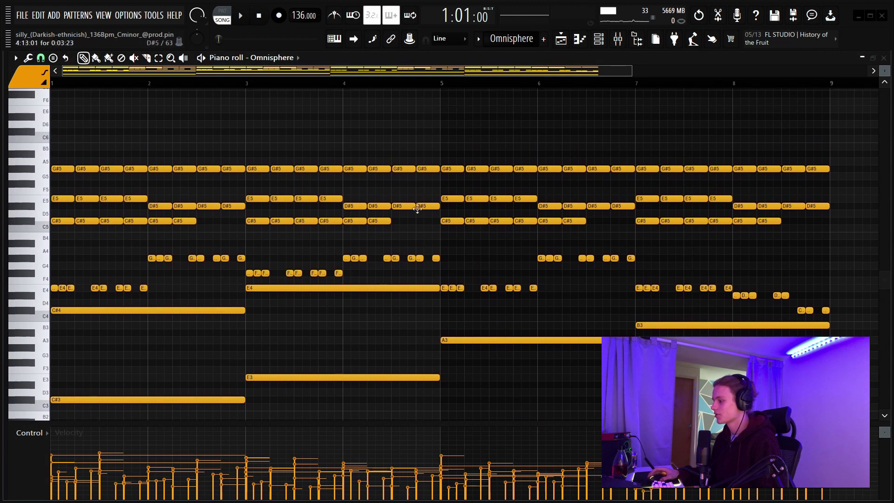
# - Review the Omnisphere notes across bars 1 to 8 and play the pattern on its own in pattern mode
pyautogui.scroll(2, 417, 209)
pyautogui.moveTo(835, 130); pyautogui.dragTo(9, 200)
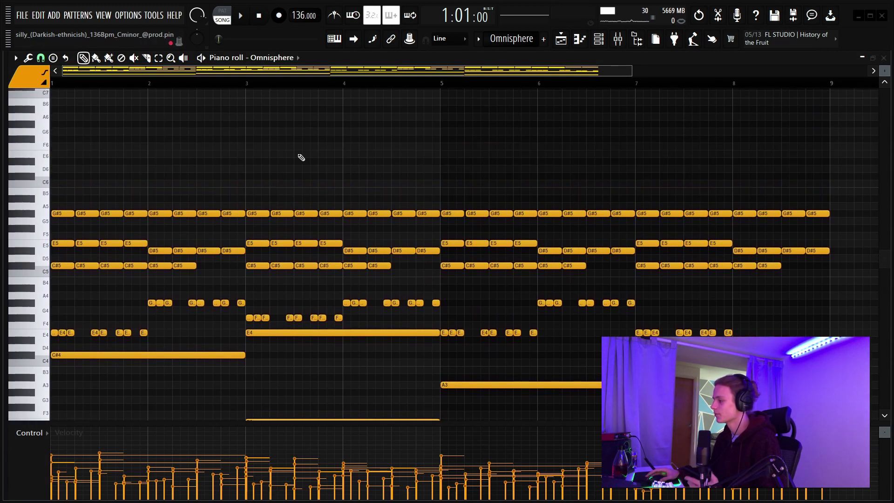
pyautogui.scroll(-3, 242, 85)
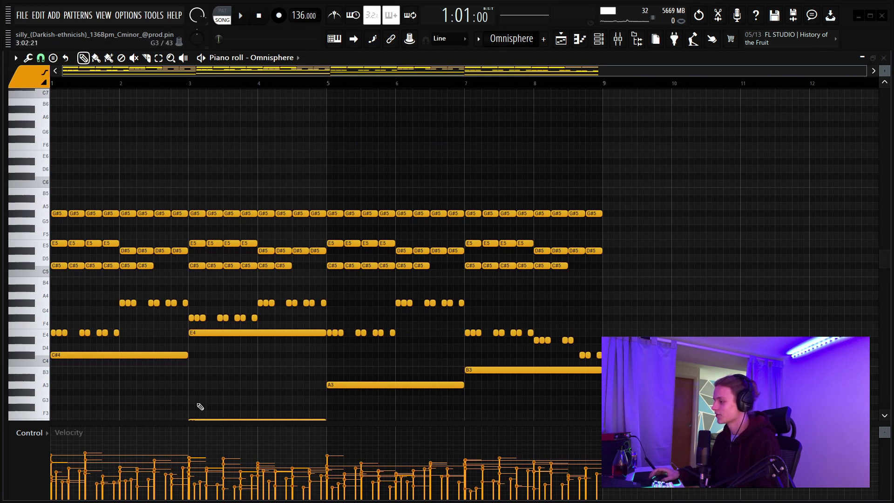
pyautogui.scroll(-3, 186, 391)
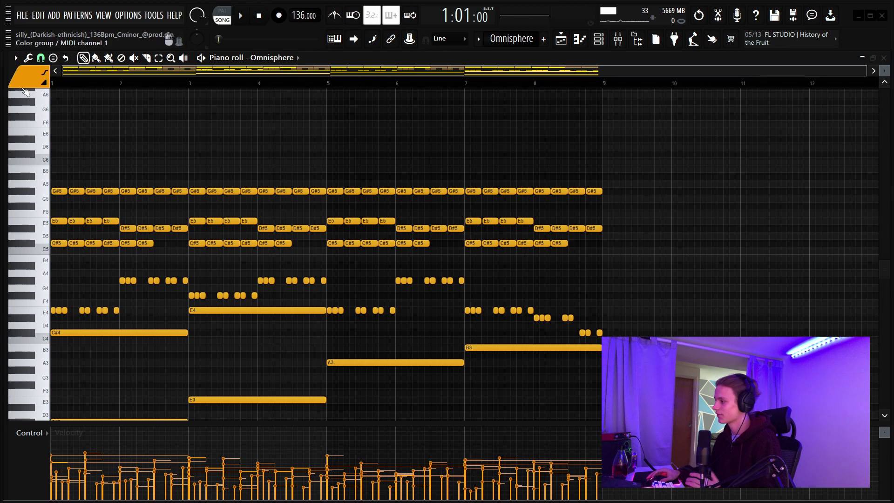
pyautogui.press('l')
pyautogui.scroll(-2, 289, 144)
pyautogui.press('space')
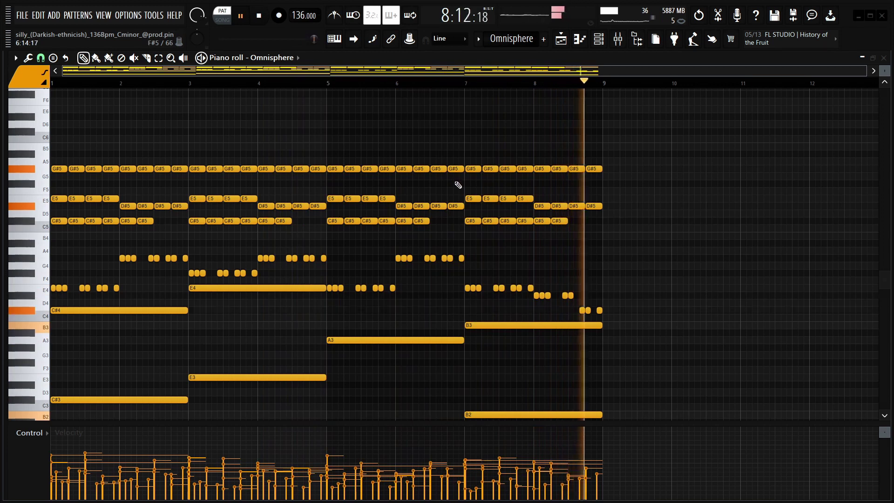
pyautogui.press('space')
# - Highlight the high chord notes in the C5 to G#5 range of the Omnisphere pattern and clear the selection
pyautogui.scroll(3, 132, 86)
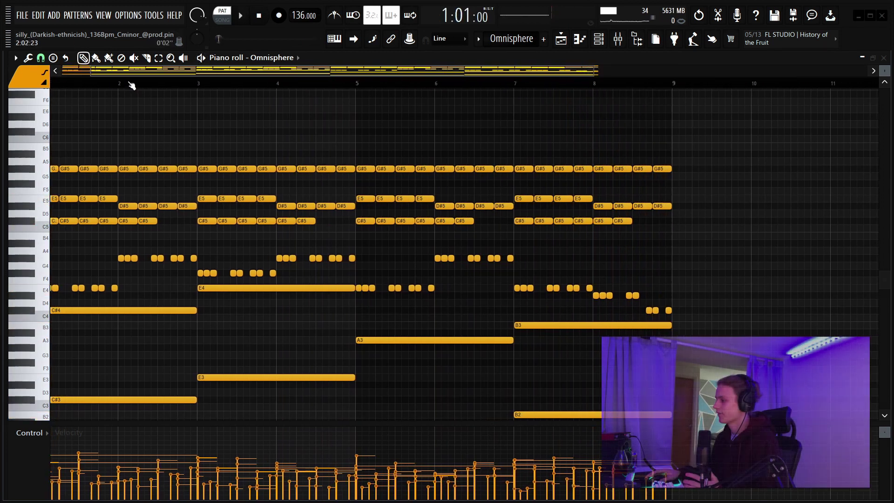
pyautogui.moveTo(86, 159); pyautogui.dragTo(100, 234)
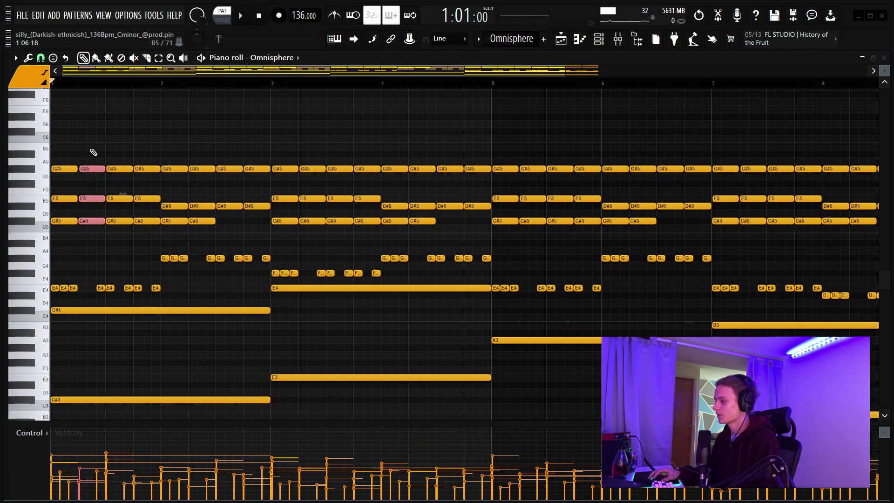
pyautogui.moveTo(70, 162); pyautogui.dragTo(628, 240)
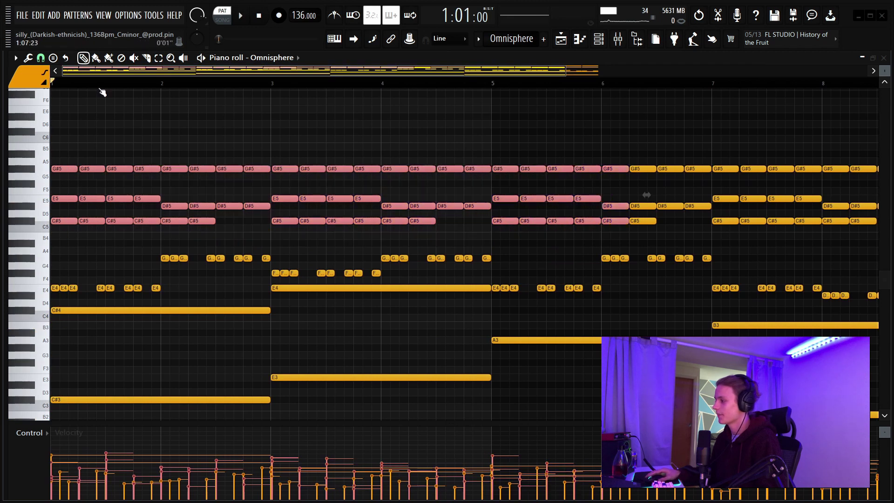
pyautogui.scroll(-3, 105, 87)
pyautogui.keyDown('ctrl'); pyautogui.click(303, 104); pyautogui.keyUp('ctrl')
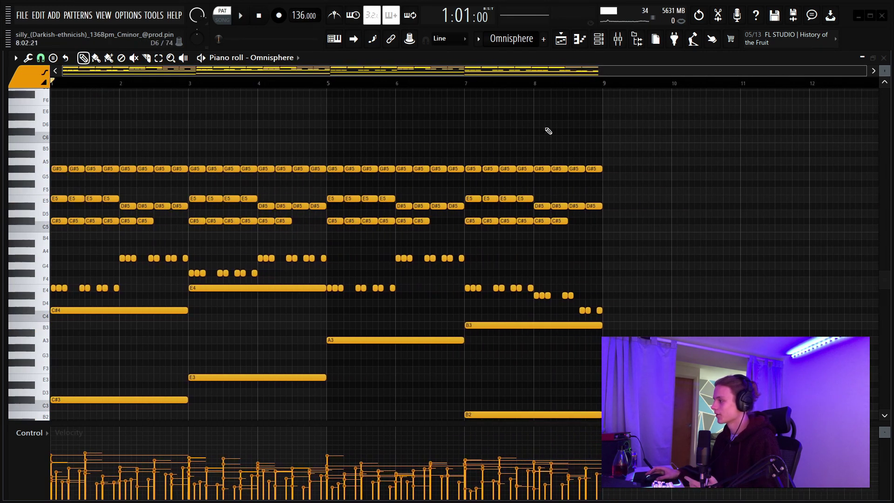
# - Inspect the Fruity parametric EQ 2 curve on the Omnisphere mixer track and close the plugin window
pyautogui.click(599, 40)
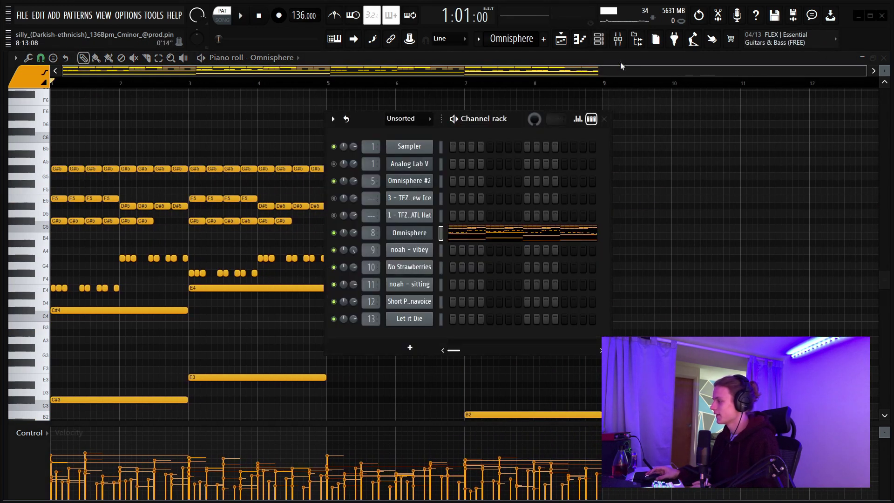
pyautogui.click(621, 40)
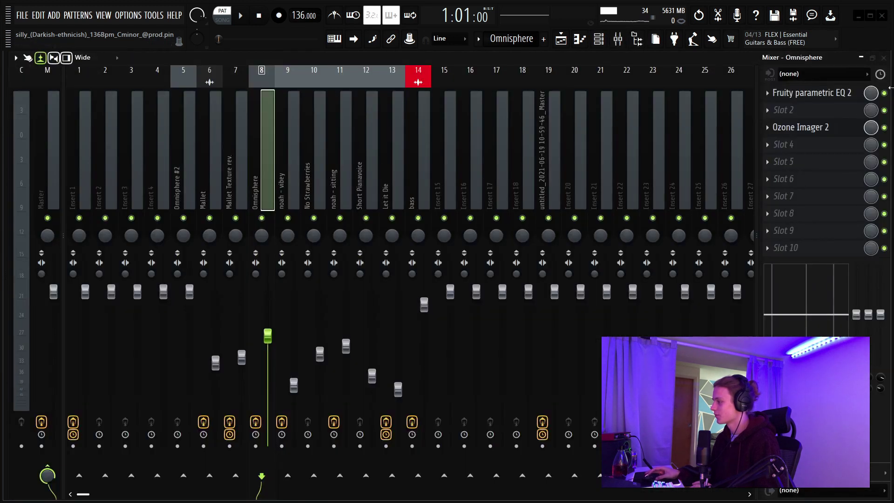
pyautogui.click(838, 93)
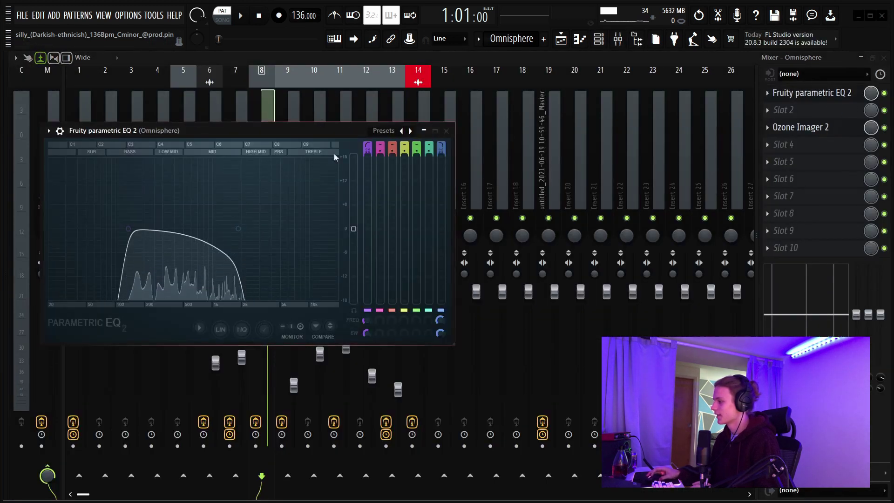
pyautogui.moveTo(257, 135); pyautogui.dragTo(414, 136)
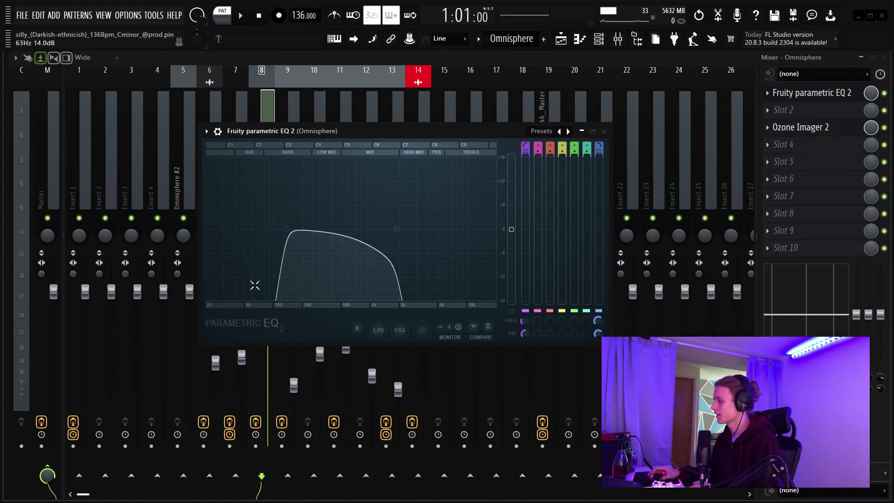
pyautogui.click(604, 132)
# - Check the Mallet track's effect slots and inspect Fruity parametric EQ 2 and Fruity Reeverb 2 on the Mallet Texture rev. track
pyautogui.click(216, 177)
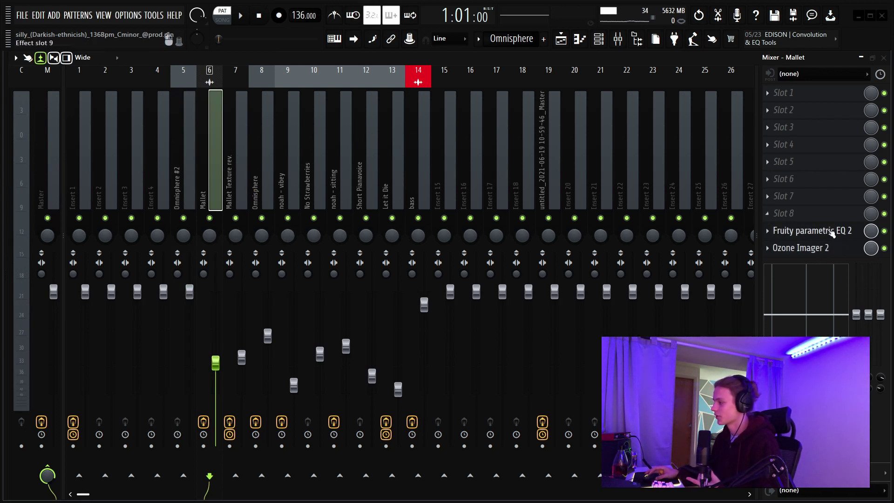
pyautogui.click(242, 168)
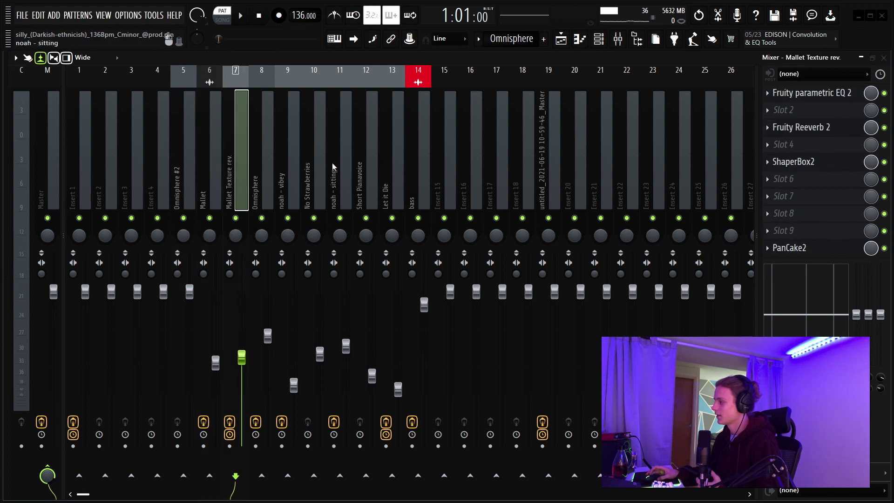
pyautogui.click(791, 93)
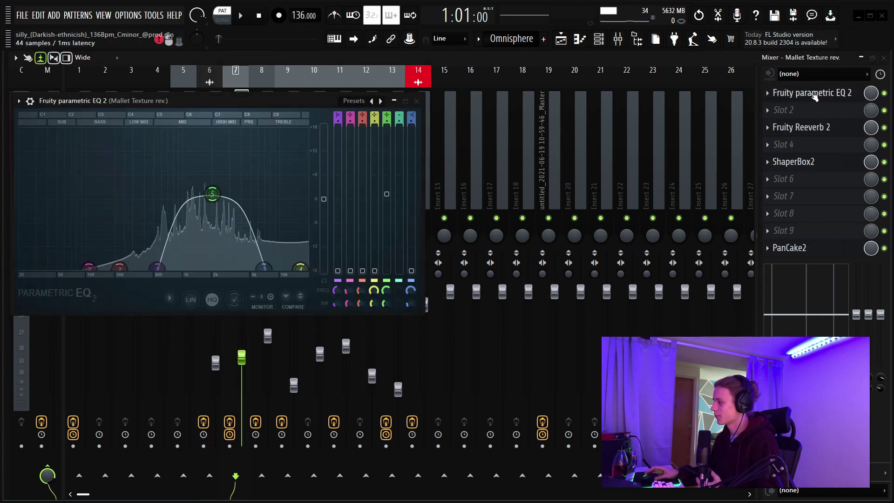
pyautogui.click(416, 102)
pyautogui.click(800, 127)
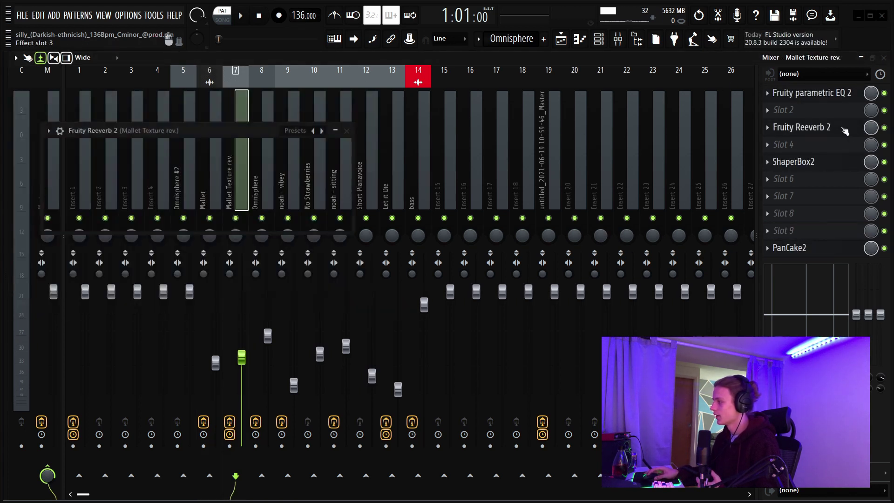
pyautogui.click(346, 131)
# - Inspect the ShaperBox2 volume curve and open PanCake2 on the Mallet Texture rev. mixer track
pyautogui.click(826, 166)
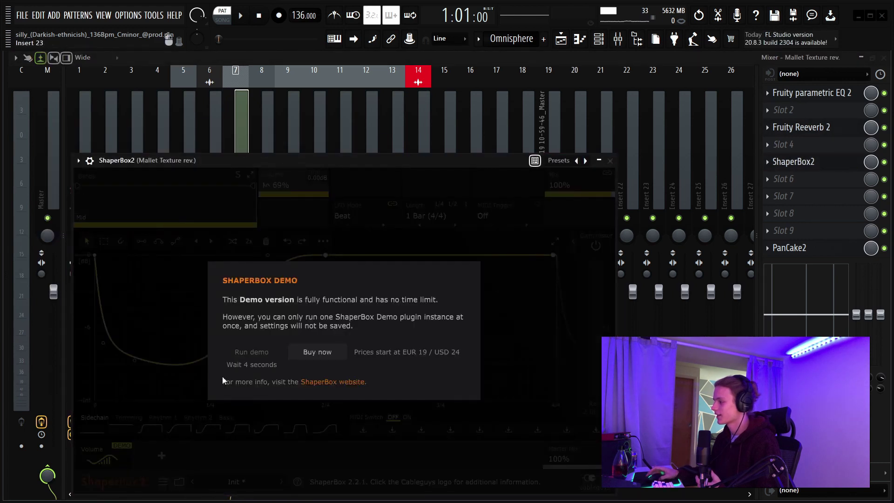
pyautogui.moveTo(319, 163); pyautogui.dragTo(351, 124)
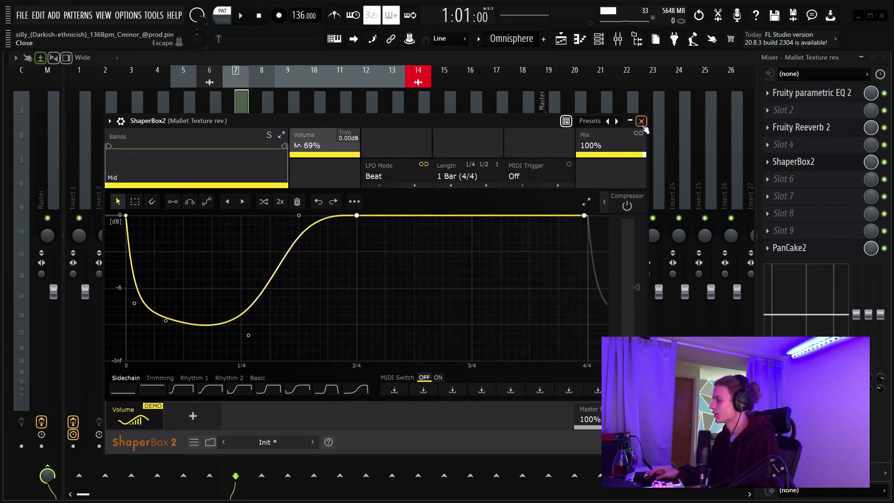
pyautogui.click(641, 122)
pyautogui.click(817, 245)
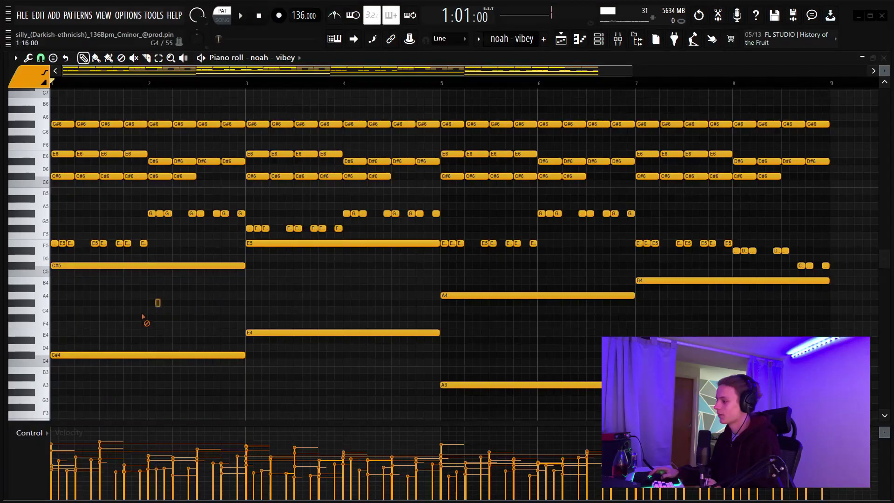
# - Highlight the high chord notes of the noah - vibey pattern, clear the selection and play the pattern on its own
pyautogui.scroll(-5, 126, 85)
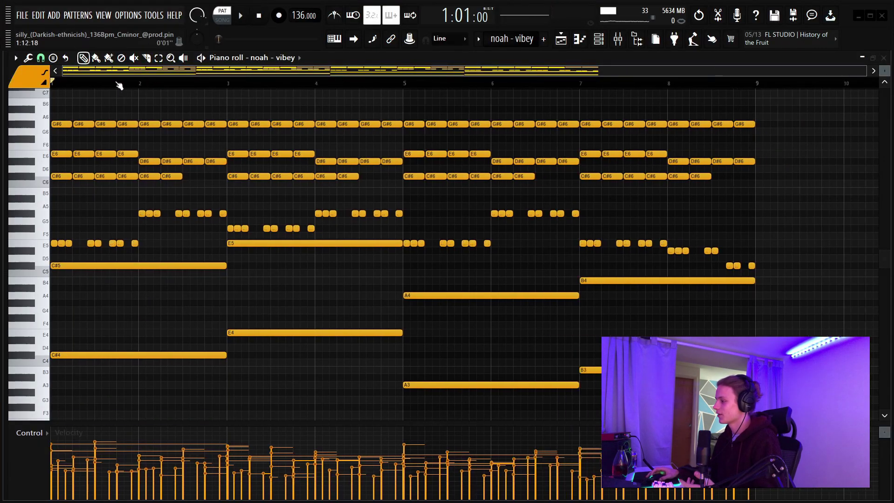
pyautogui.moveTo(648, 108); pyautogui.dragTo(3, 187)
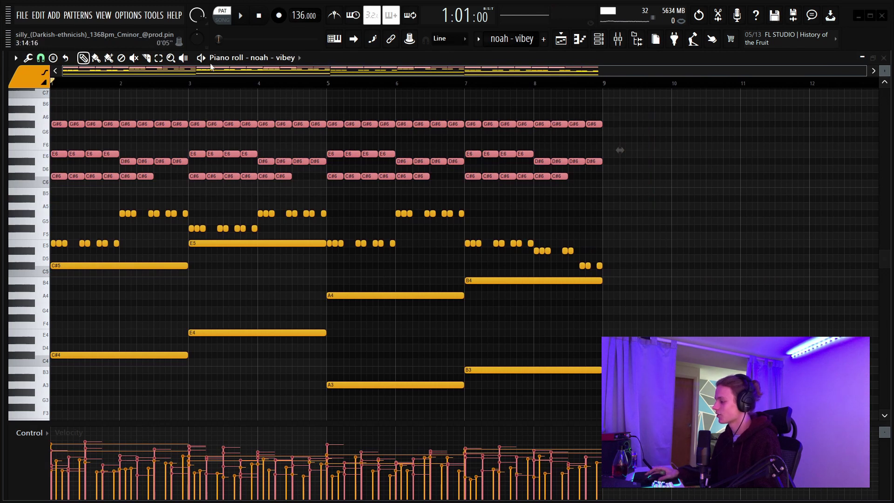
pyautogui.hotkey('ctrl', 'd')
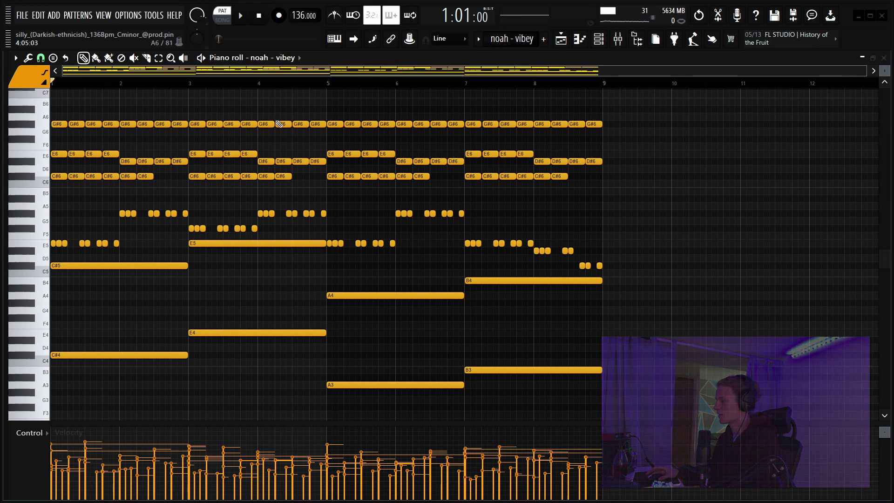
pyautogui.press('space')
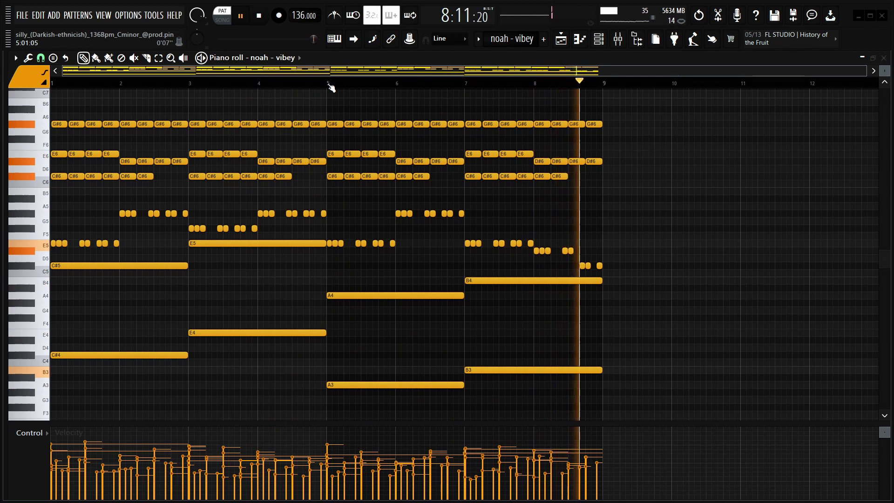
pyautogui.press('space')
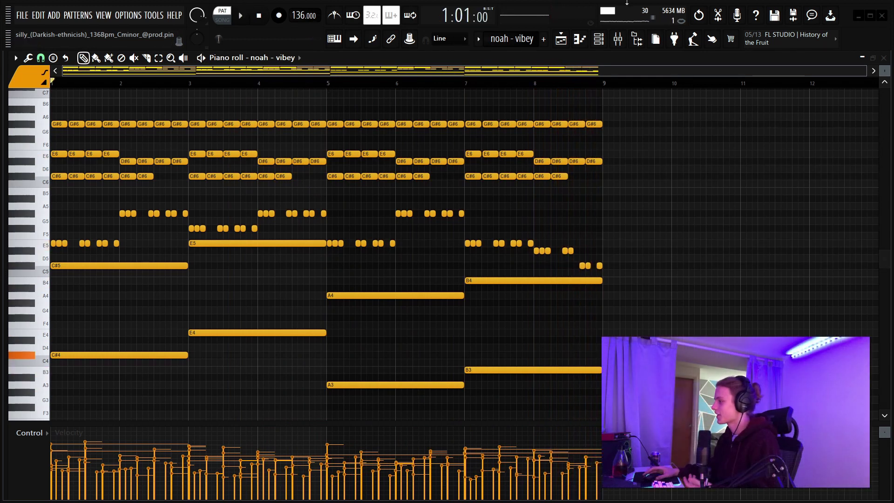
# - Select bars 1 to 4 of the playlist and play back the mallet, Omnisphere and noah - vibey tracks together
pyautogui.click(598, 43)
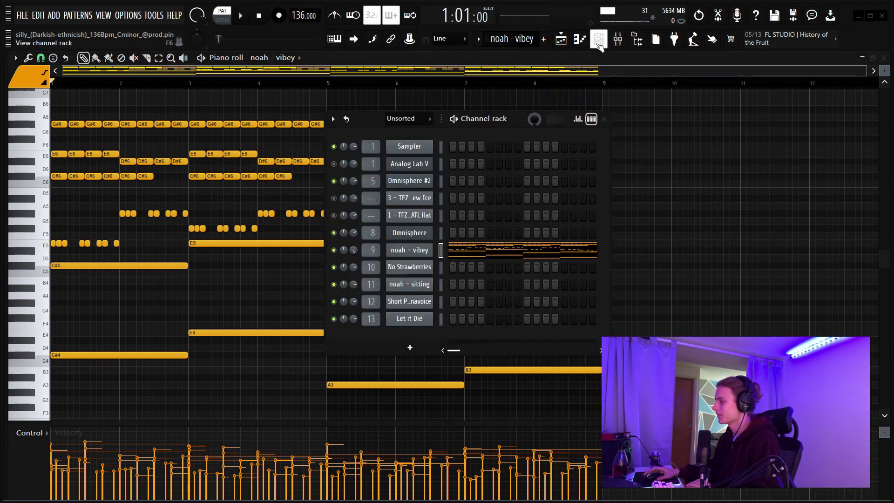
pyautogui.click(568, 45)
pyautogui.scroll(-3, 356, 155)
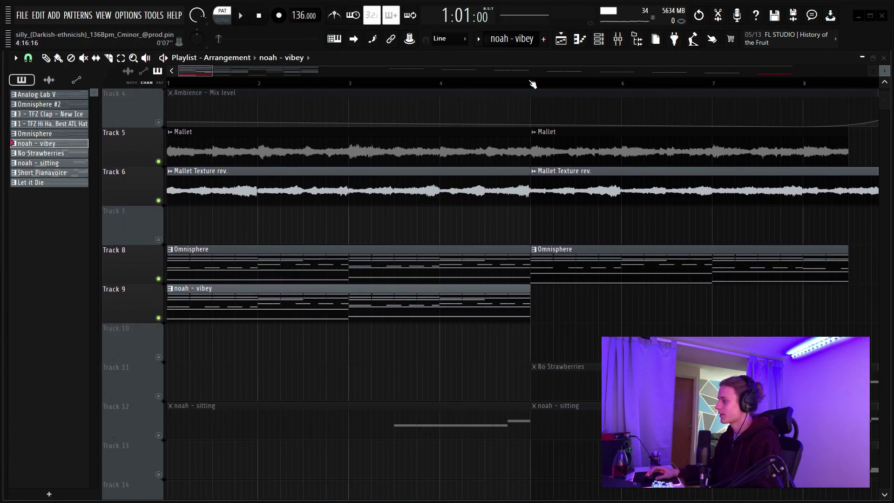
pyautogui.moveTo(532, 84); pyautogui.dragTo(2, 114)
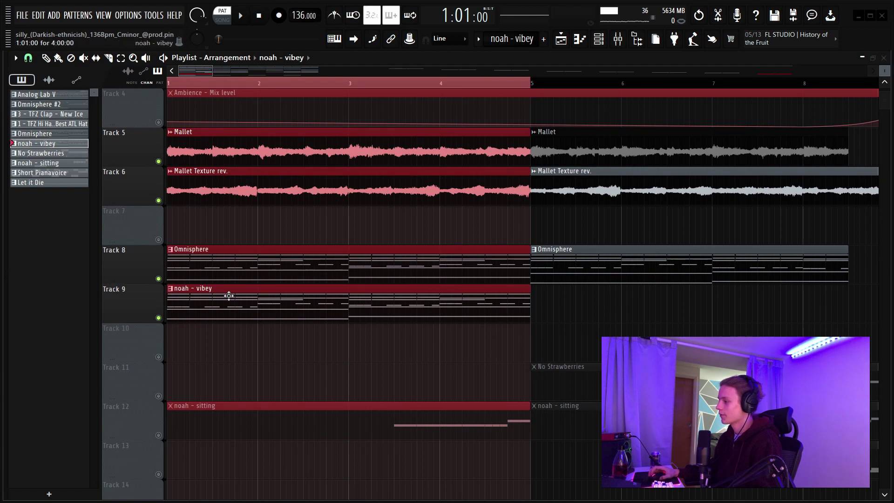
pyautogui.press('space')
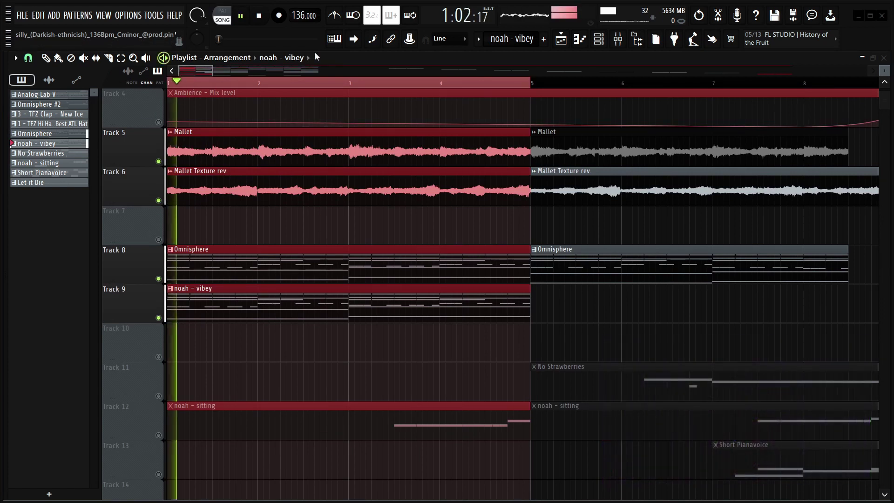
pyautogui.scroll(2, 521, 172)
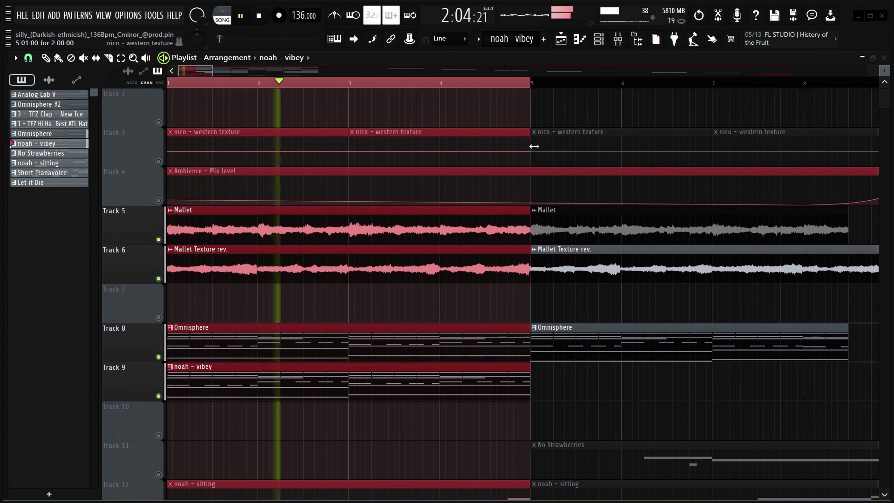
pyautogui.scroll(-1, 525, 122)
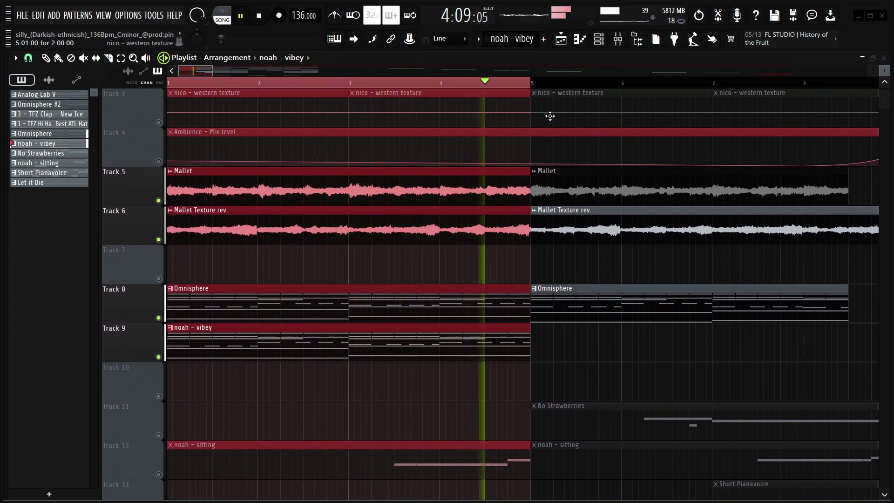
pyautogui.hotkey('ctrl', 'd')
# - Examine the notes and slides of the No Strawberries pattern in the piano roll across bars 1 to 8
pyautogui.scroll(-5, 476, 85)
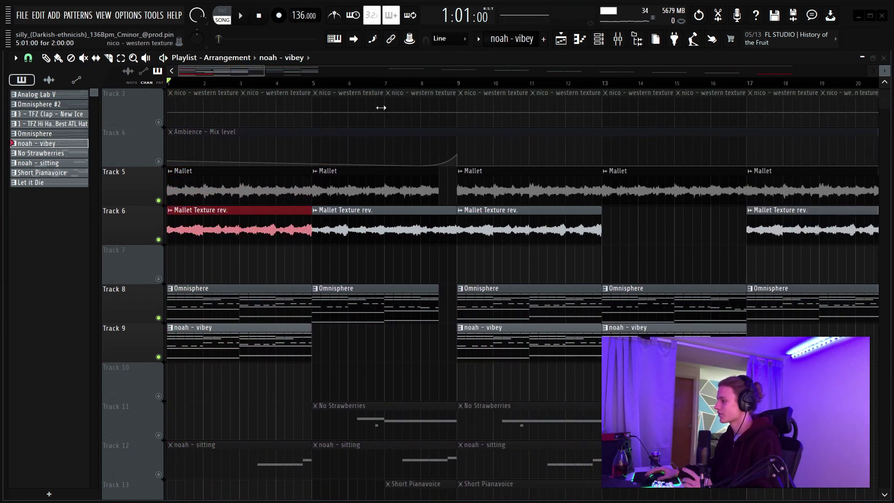
pyautogui.scroll(-6, 381, 107)
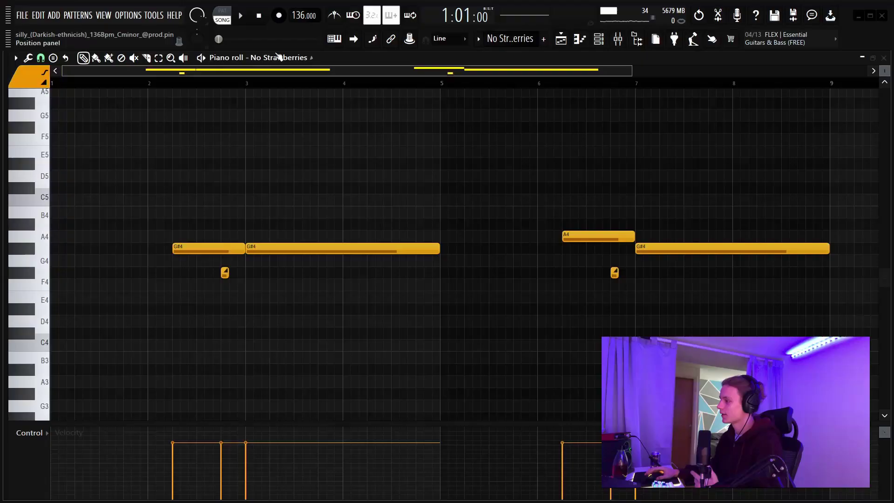
pyautogui.scroll(-3, 269, 84)
pyautogui.scroll(1, 180, 76)
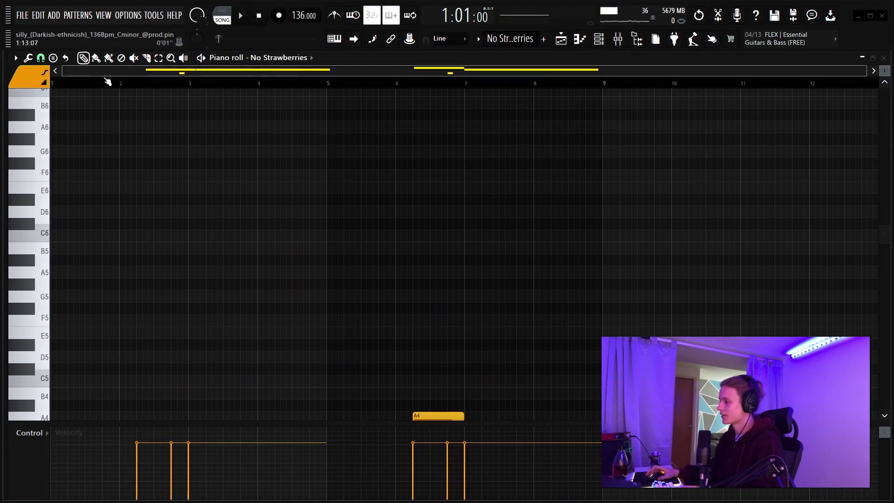
pyautogui.scroll(4, 108, 80)
pyautogui.scroll(-4, 413, 397)
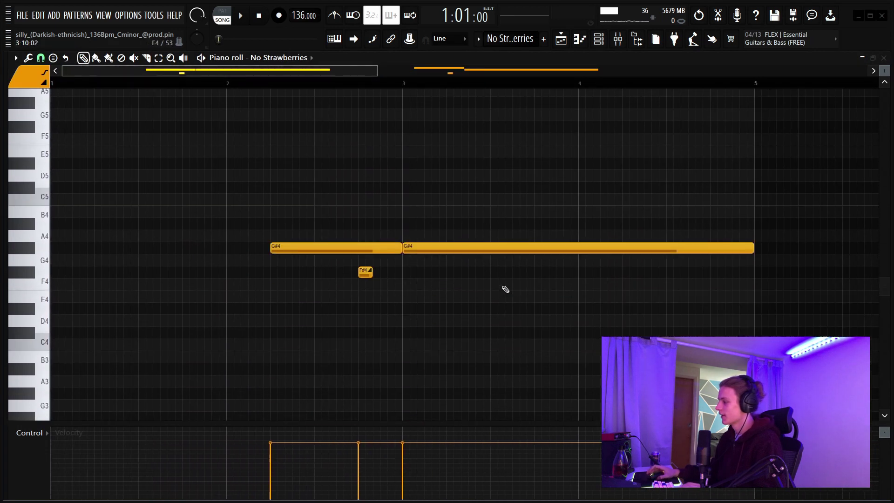
pyautogui.scroll(1, 502, 289)
pyautogui.scroll(-1, 324, 88)
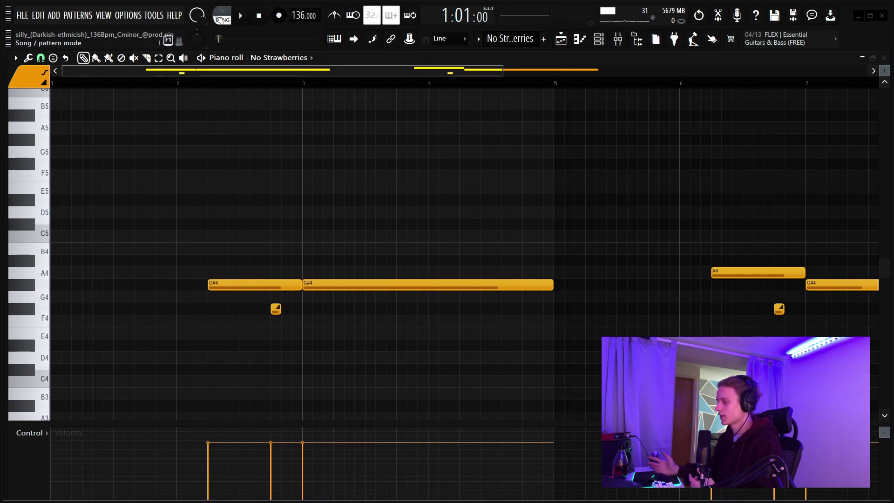
# - Play the No Strawberries pattern on its own from bar 1 and stop it in bar 8
pyautogui.scroll(-1, 259, 158)
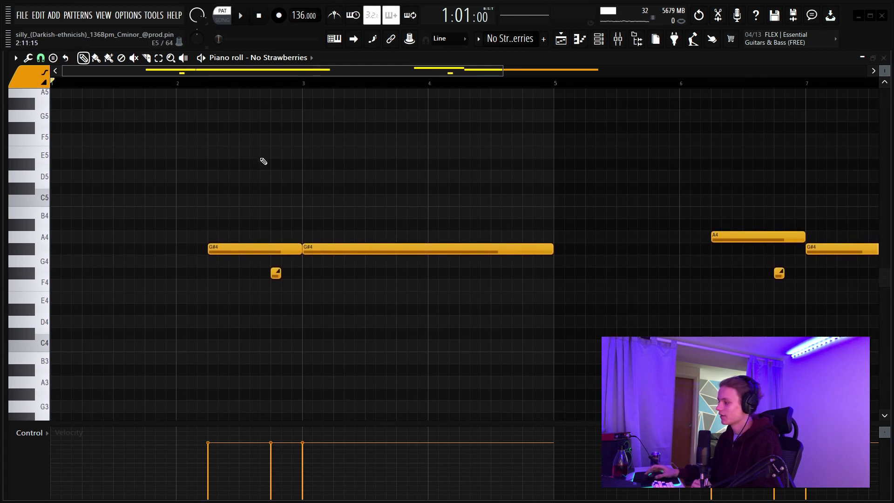
pyautogui.scroll(-4, 384, 88)
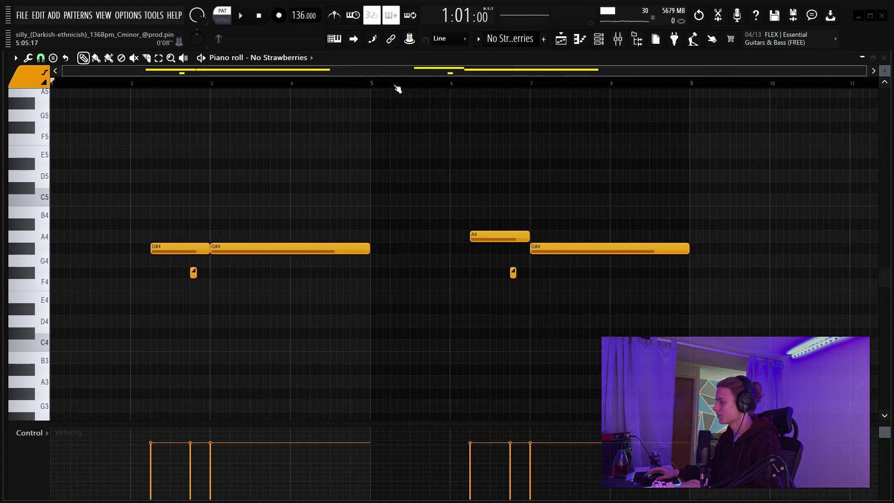
pyautogui.press('space')
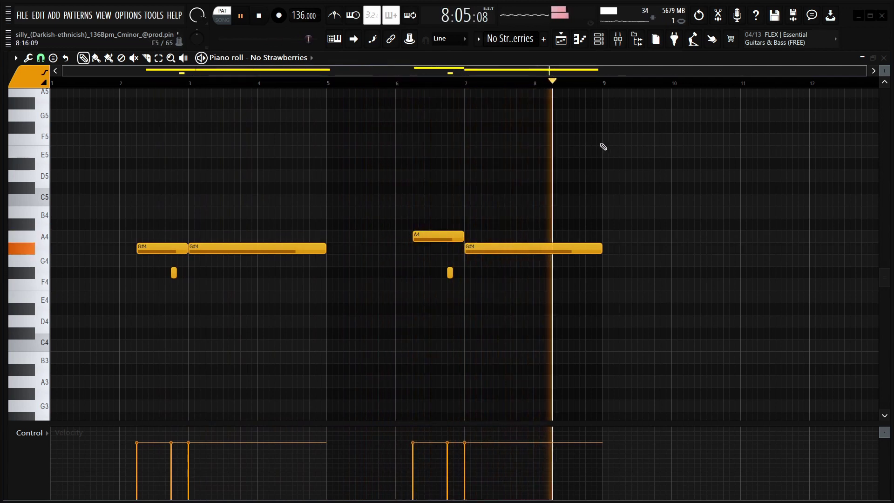
pyautogui.press('space')
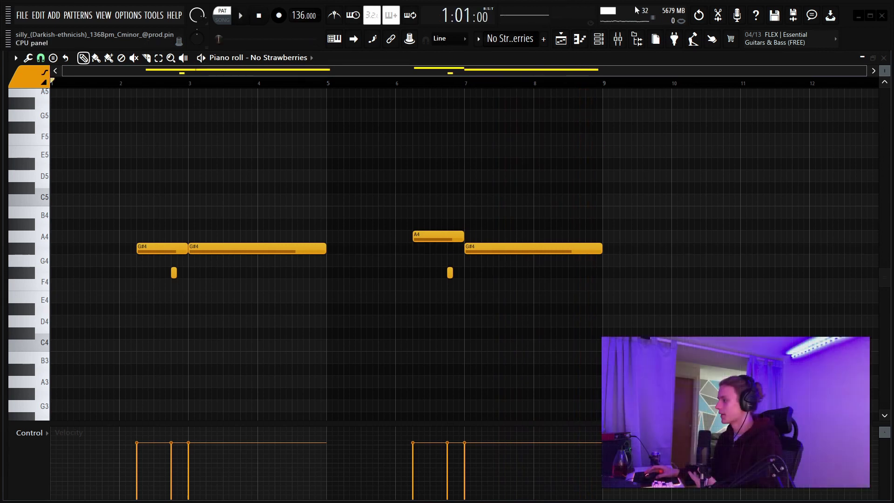
# - Open the noah - sitting pattern in the piano roll and examine its repeated F#6 and G#6 notes across bars 3 to 8
pyautogui.click(598, 39)
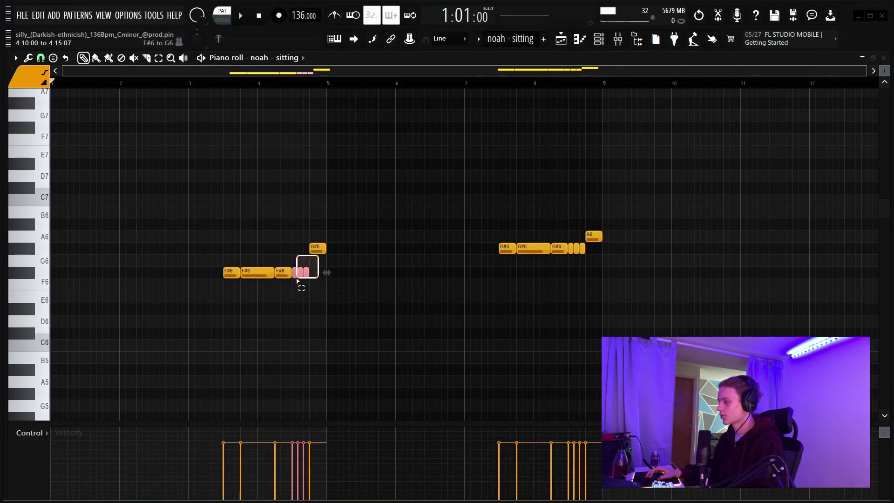
pyautogui.scroll(3, 252, 86)
pyautogui.moveTo(252, 71); pyautogui.dragTo(179, 71)
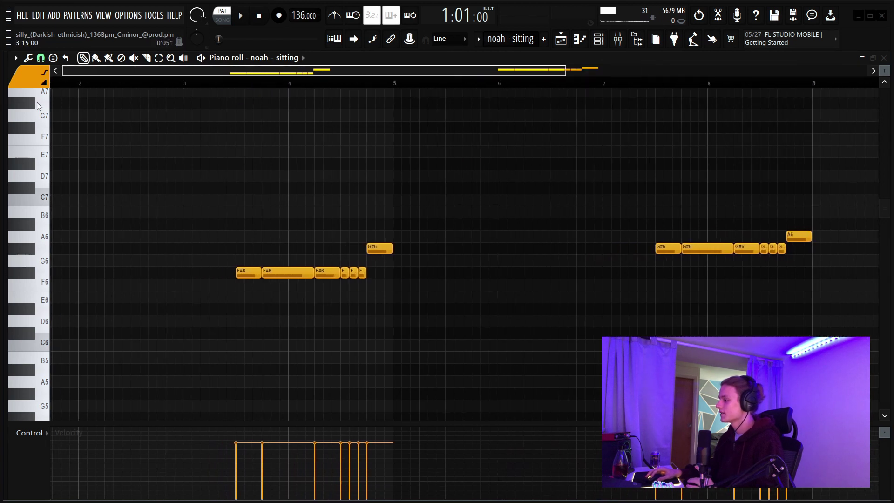
pyautogui.moveTo(385, 194); pyautogui.dragTo(282, 226)
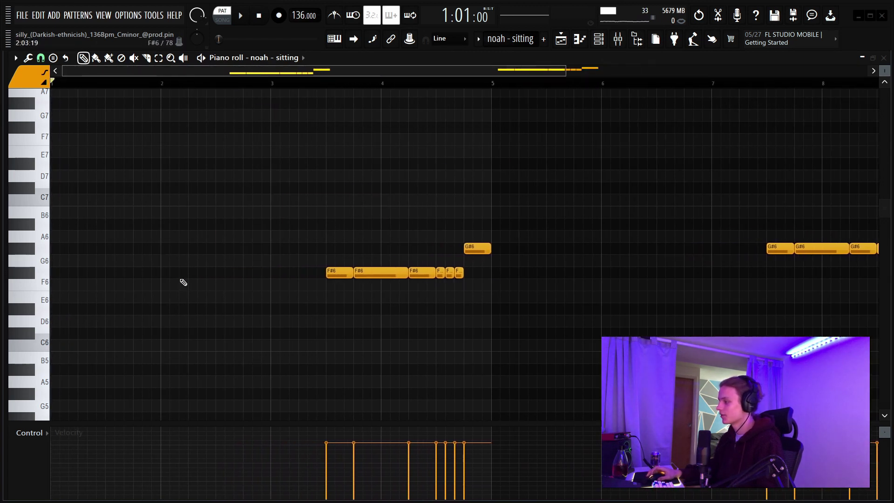
pyautogui.scroll(-3, 379, 86)
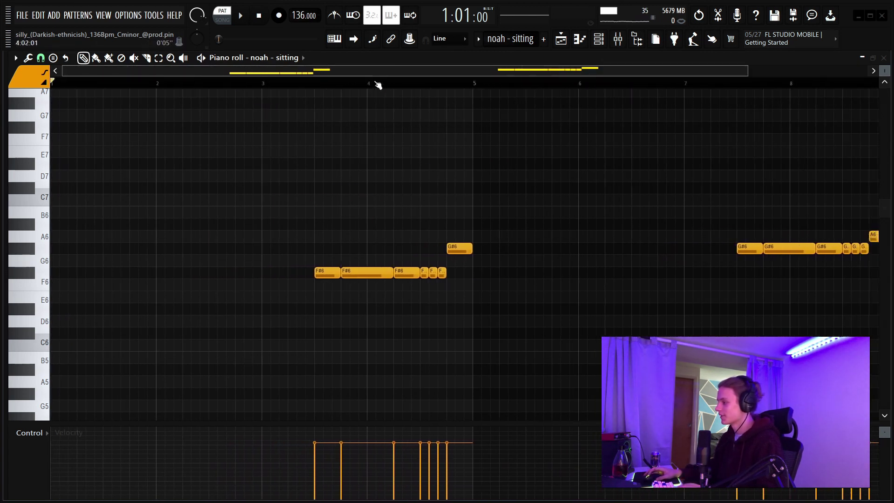
pyautogui.scroll(2, 379, 85)
pyautogui.scroll(-2, 378, 85)
pyautogui.scroll(-1, 378, 85)
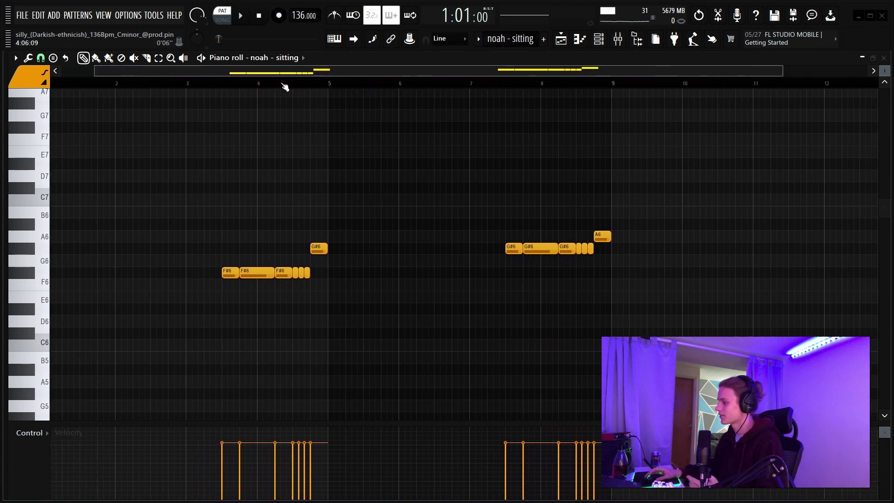
pyautogui.scroll(2, 285, 84)
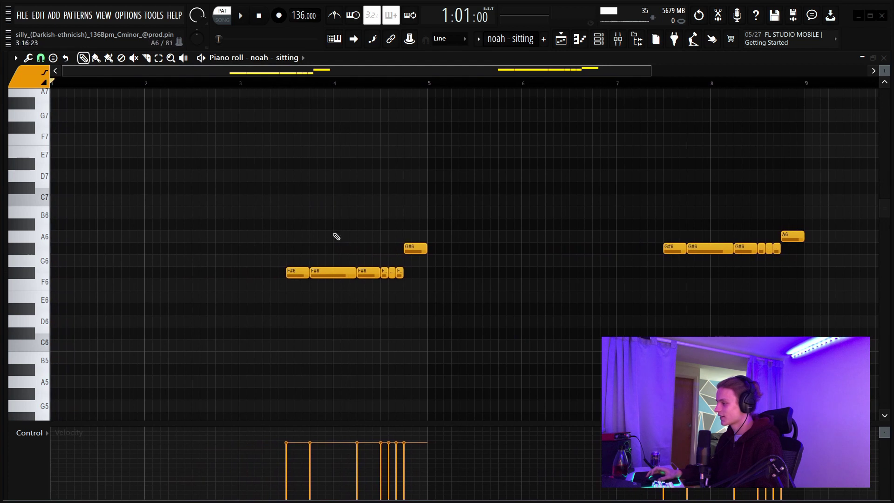
pyautogui.moveTo(279, 244); pyautogui.dragTo(460, 277)
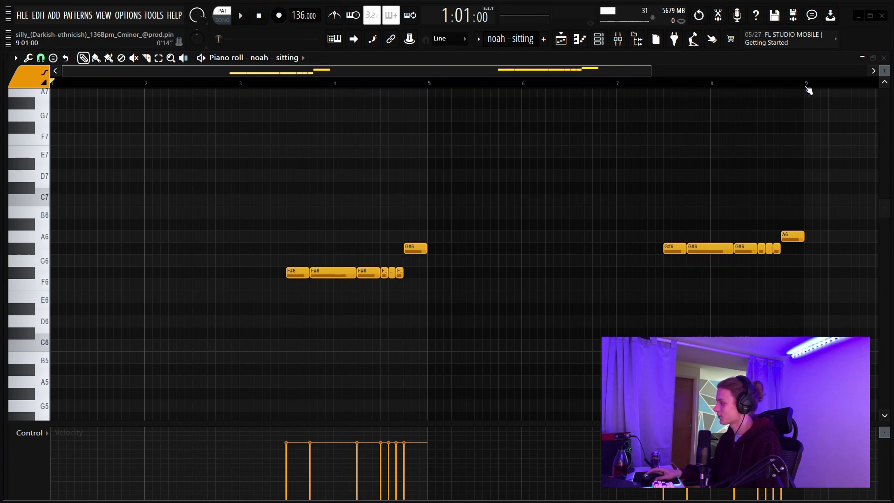
# - Select bars 1 to 8 of the noah - sitting pattern, play it on its own and stop playback
pyautogui.hotkey('ctrl', 'a')
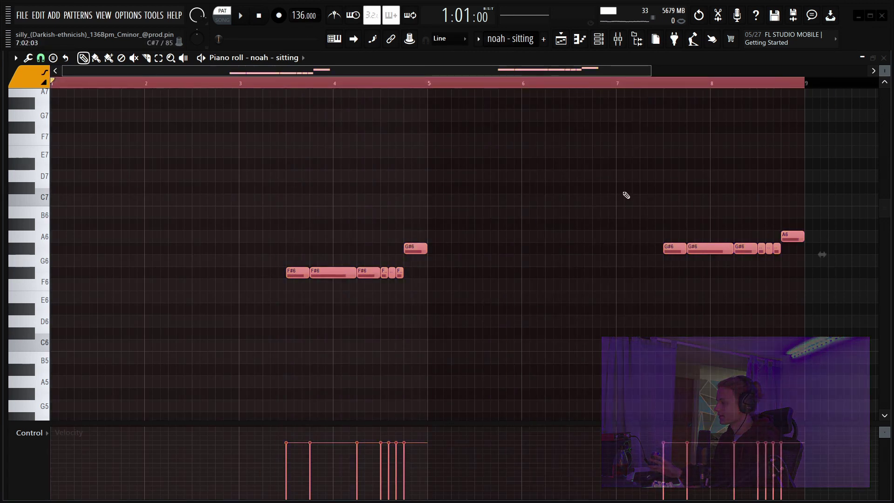
pyautogui.press('space')
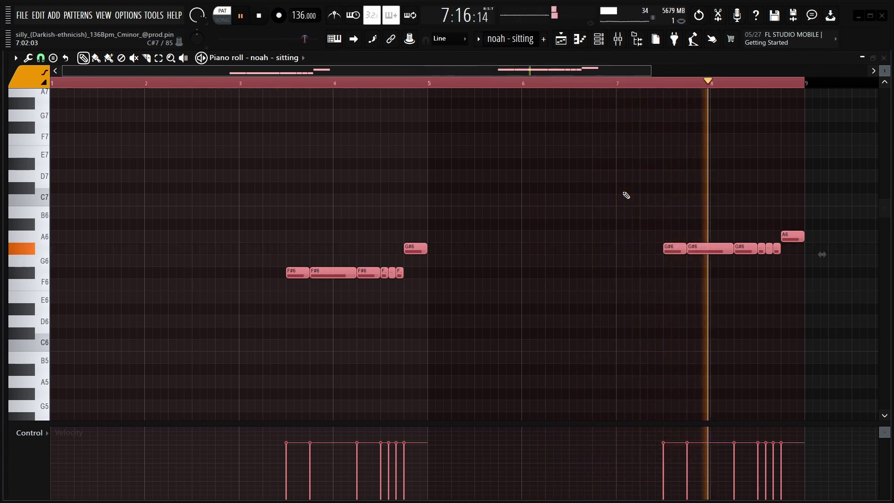
pyautogui.press('space')
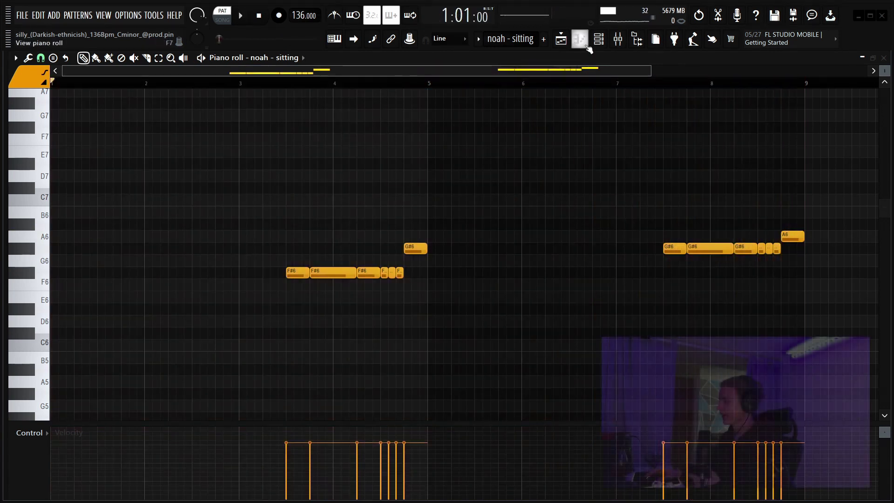
# - Open the Short Pianavoice pattern and highlight its first phrase, the repeated phrase and the extra E5 note ending bar 4
pyautogui.click(599, 40)
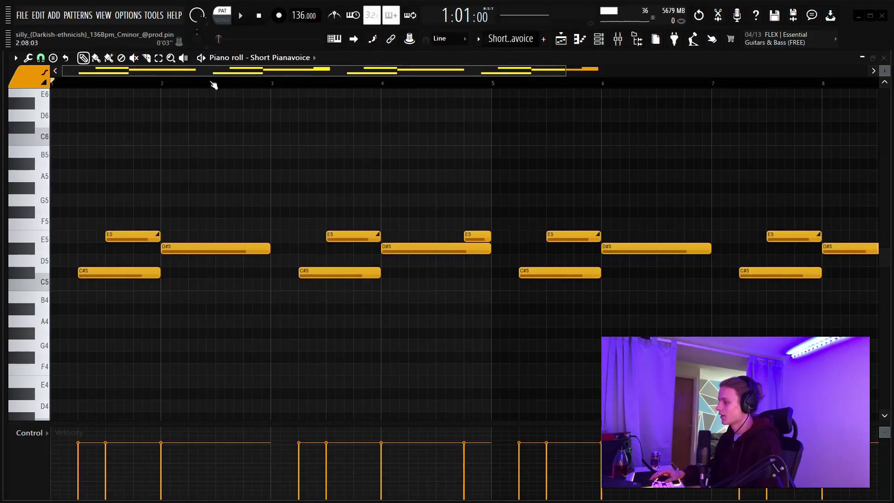
pyautogui.scroll(-3, 213, 83)
pyautogui.moveTo(97, 219); pyautogui.dragTo(179, 298)
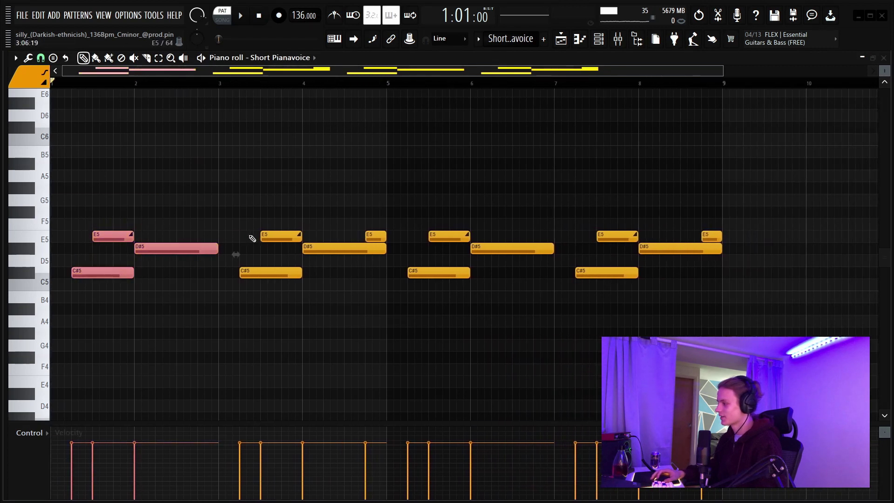
pyautogui.moveTo(262, 219); pyautogui.dragTo(350, 303)
pyautogui.moveTo(362, 240); pyautogui.dragTo(397, 235)
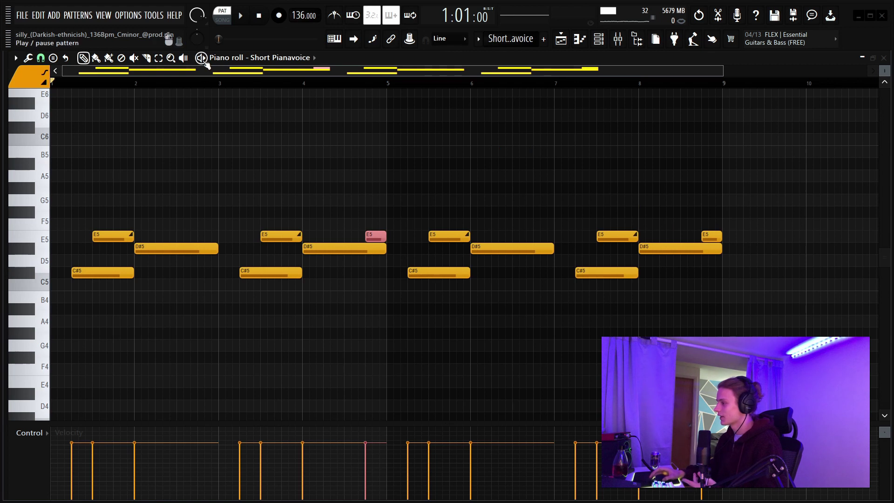
# - Clear the note selection in Short Pianavoice and play bars 1 to 4 of the pattern
pyautogui.scroll(-1, 204, 84)
pyautogui.keyDown('ctrl'); pyautogui.click(187, 163); pyautogui.keyUp('ctrl')
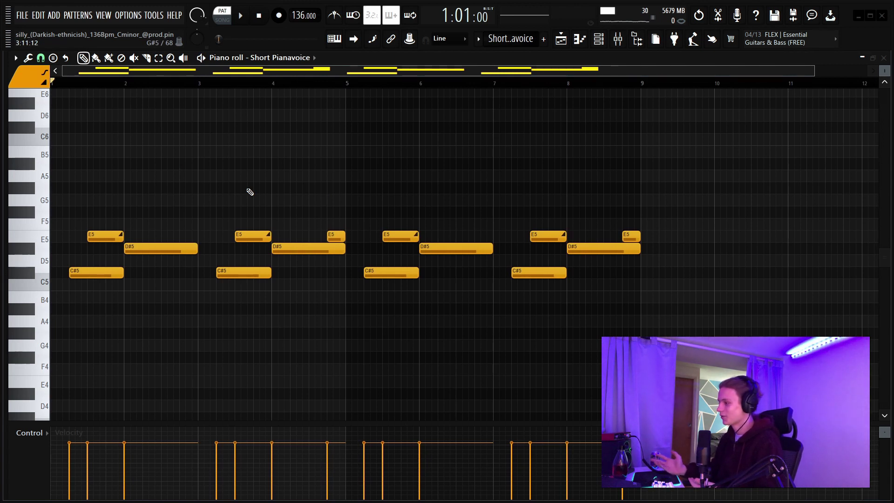
pyautogui.scroll(-1, 112, 91)
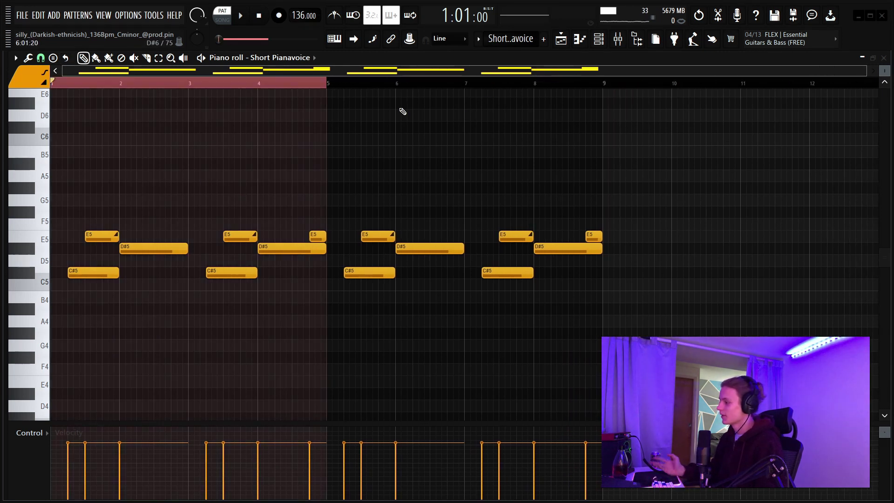
pyautogui.press('space')
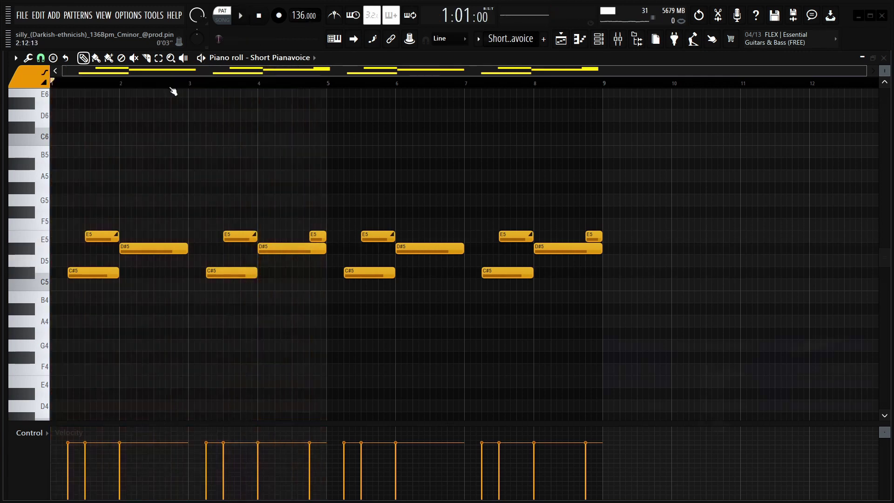
# - Highlight the Short Pianavoice C#5 note with its E5 slide, the following D#5 note, and the phrase in bars 3 to 4
pyautogui.scroll(3, 168, 88)
pyautogui.moveTo(168, 71); pyautogui.dragTo(1, 70)
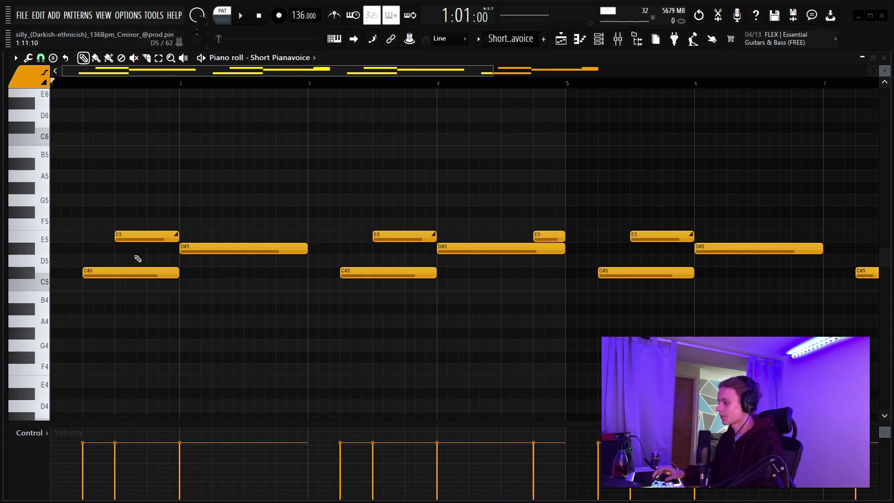
pyautogui.moveTo(80, 313); pyautogui.dragTo(175, 170)
pyautogui.keyDown('ctrl'); pyautogui.click(189, 232); pyautogui.keyUp('ctrl')
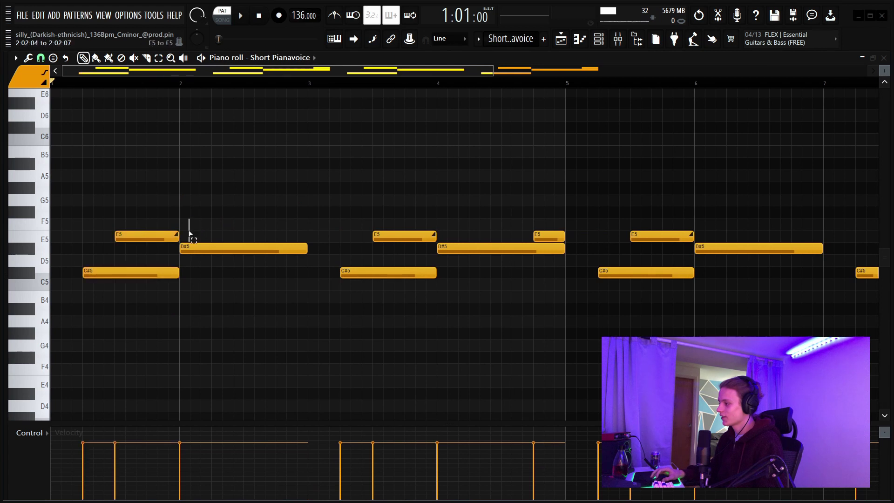
pyautogui.moveTo(220, 230); pyautogui.dragTo(266, 259)
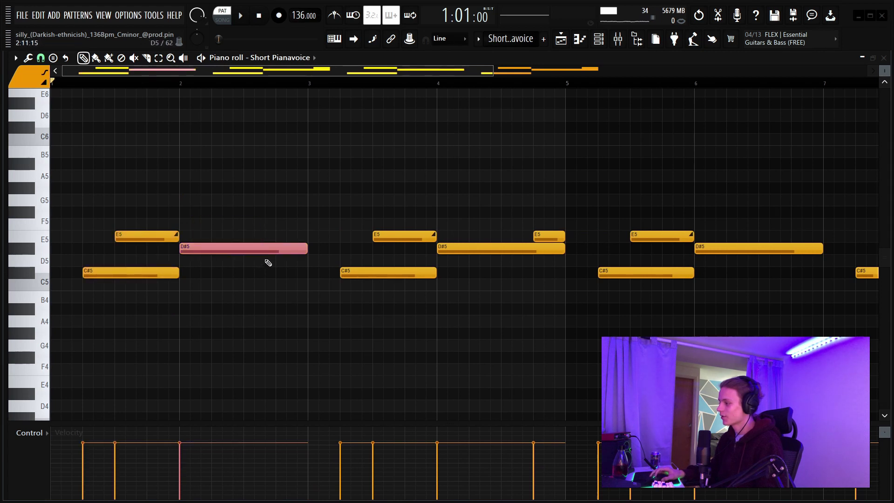
pyautogui.moveTo(189, 231); pyautogui.dragTo(279, 307)
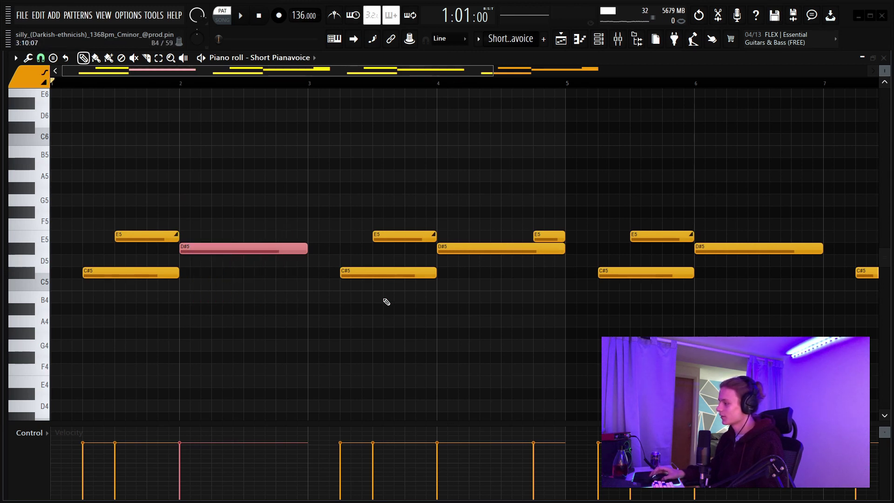
pyautogui.moveTo(386, 302); pyautogui.dragTo(565, 180)
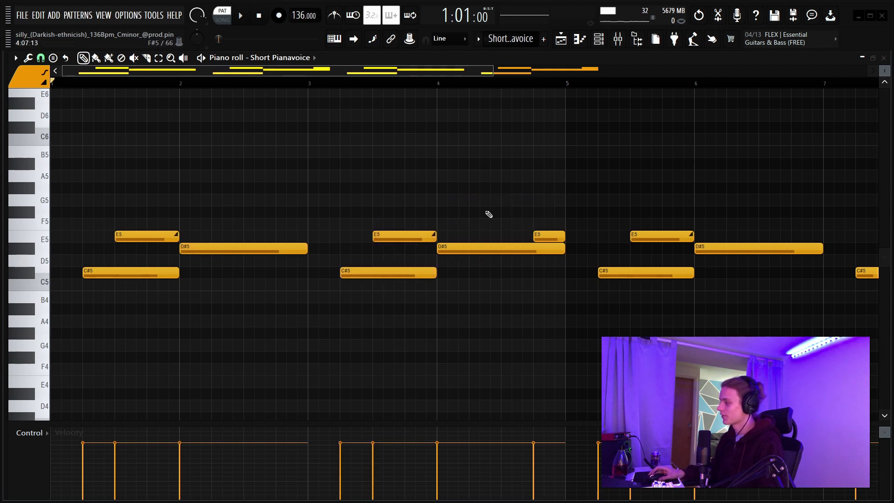
pyautogui.scroll(-4, 445, 80)
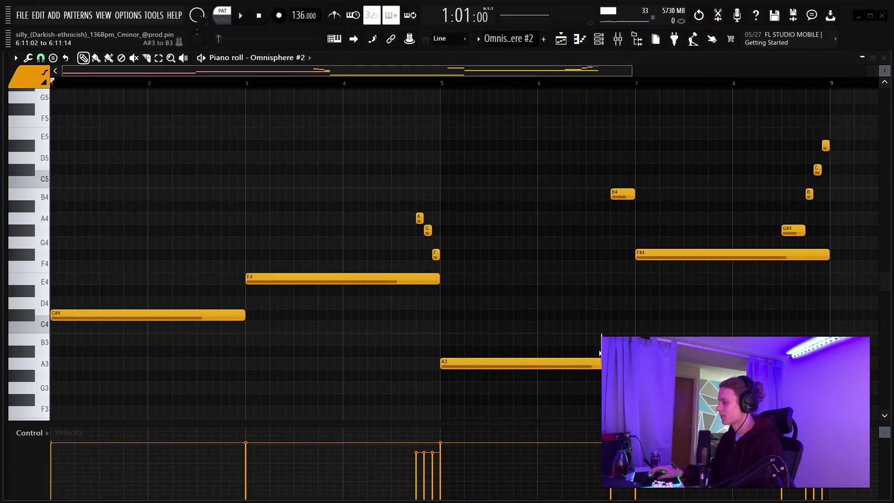
# - Highlight the short descending A4, G#4 and F#4 notes at the end of bar 4 in the Omnisphere #2 pattern
pyautogui.moveTo(443, 200); pyautogui.dragTo(388, 270)
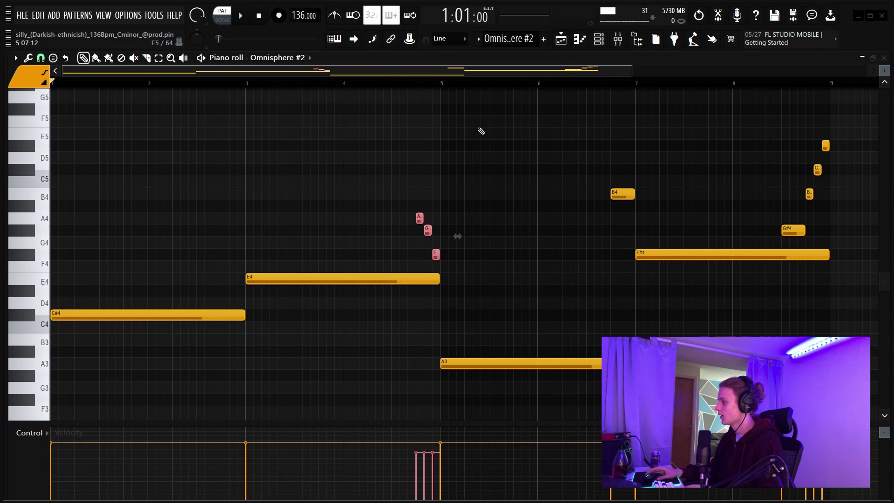
pyautogui.scroll(3, 413, 85)
pyautogui.moveTo(519, 212); pyautogui.dragTo(422, 253)
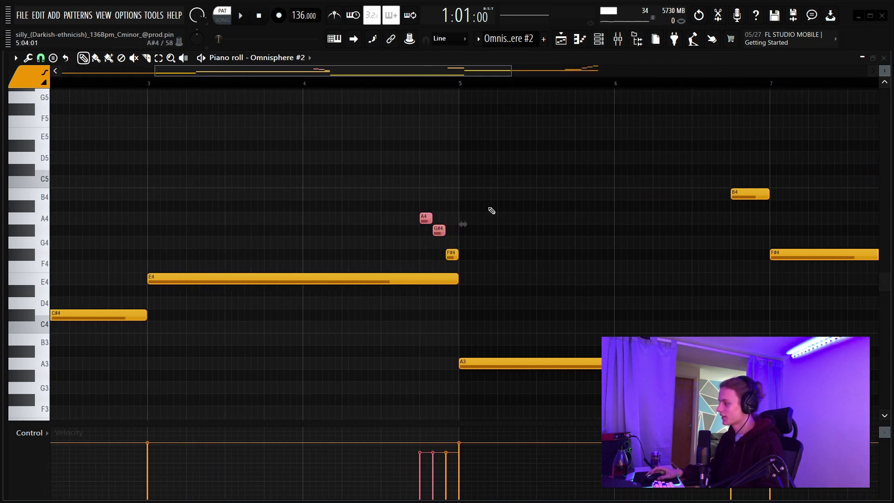
pyautogui.moveTo(518, 201); pyautogui.dragTo(409, 259)
pyautogui.scroll(-3, 380, 88)
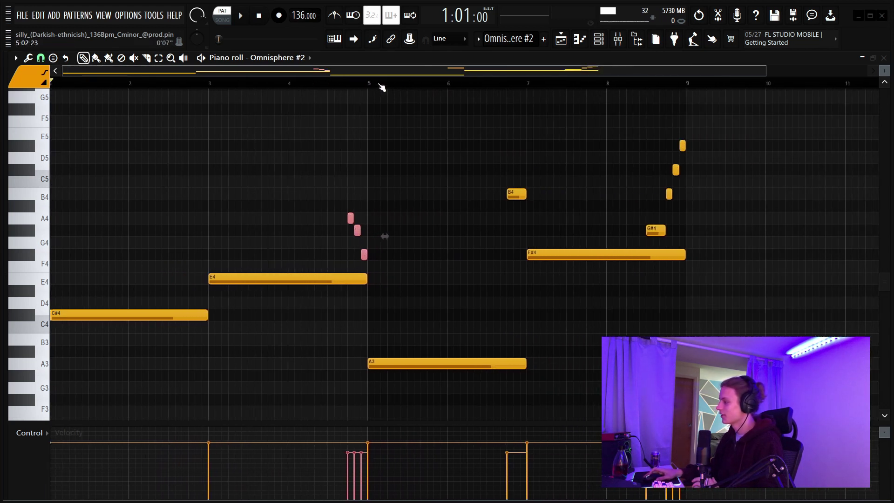
pyautogui.scroll(-3, 382, 88)
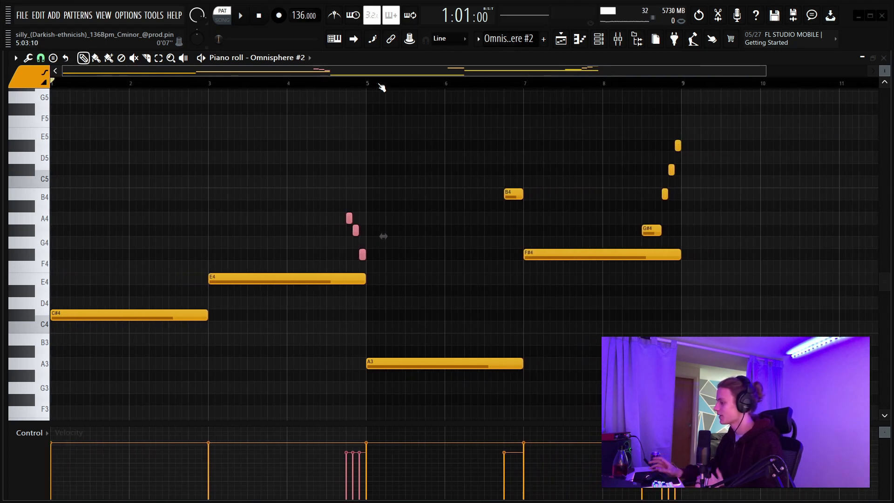
# - Solo the bass audio on Track 16 of the playlist, select bars 1 to 8 and play it back in song mode
pyautogui.press('F5')
pyautogui.press('F5')
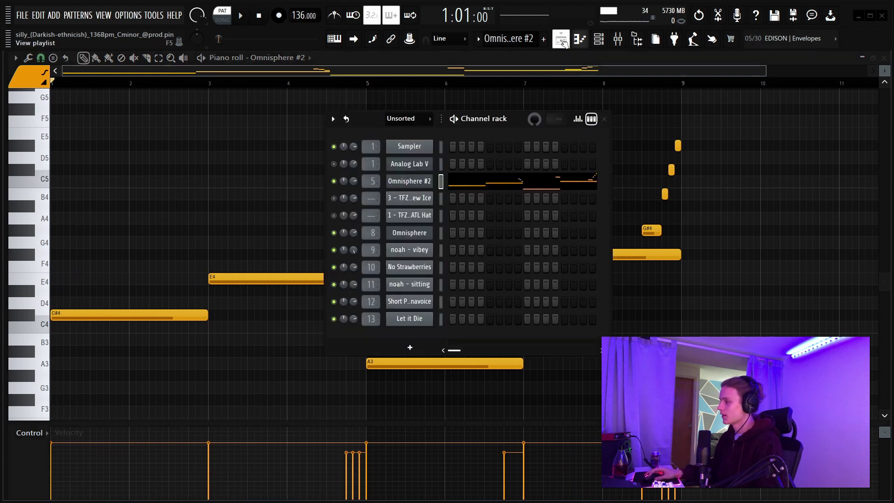
pyautogui.scroll(-2, 246, 221)
pyautogui.rightClick(158, 279)
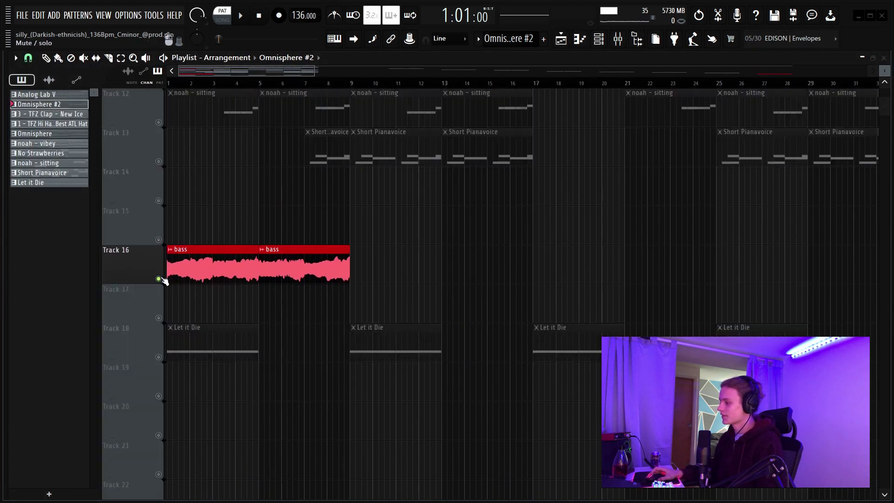
pyautogui.scroll(3, 210, 72)
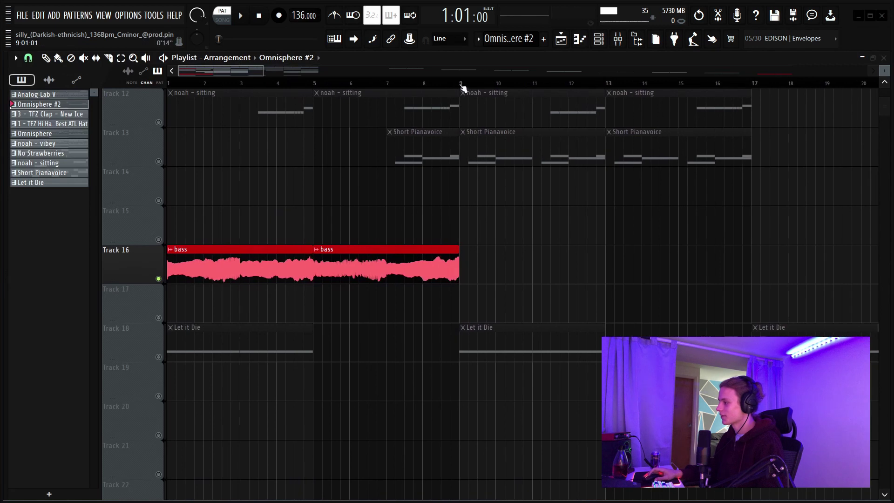
pyautogui.moveTo(461, 85); pyautogui.dragTo(2, 91)
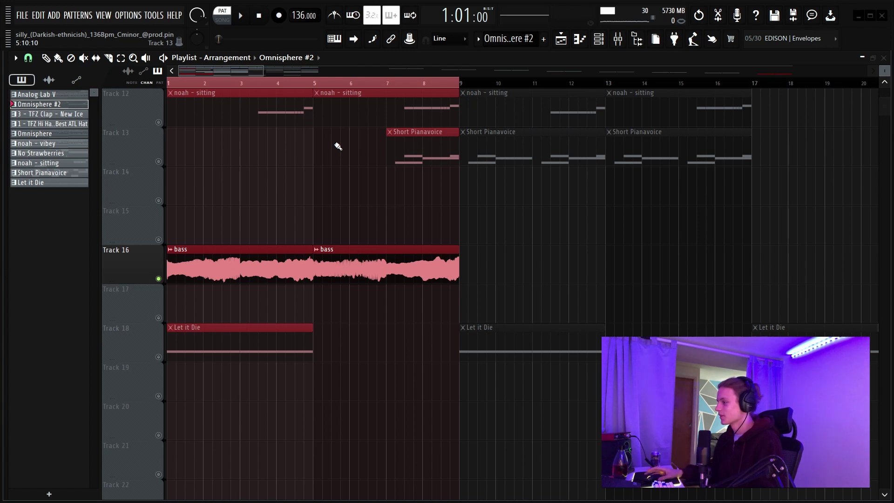
pyautogui.press('space')
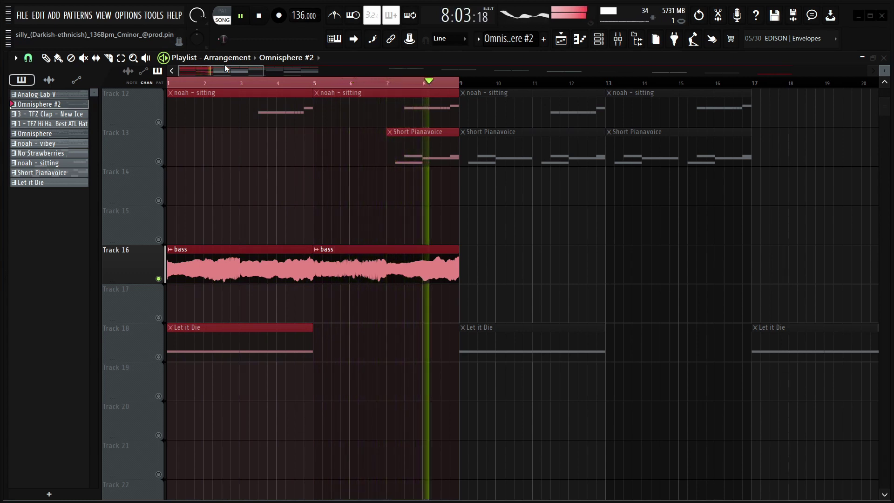
# - Stop the bass playback and clear the bars 1 to 8 selection in the playlist
pyautogui.press('space')
pyautogui.keyDown('ctrl'); pyautogui.click(283, 83); pyautogui.keyUp('ctrl')
pyautogui.scroll(-5, 291, 90)
# - Show the mixer and inspect the Fruity Reeverb 2 and PanCake2 effects on the noah - vibey track
pyautogui.click(618, 40)
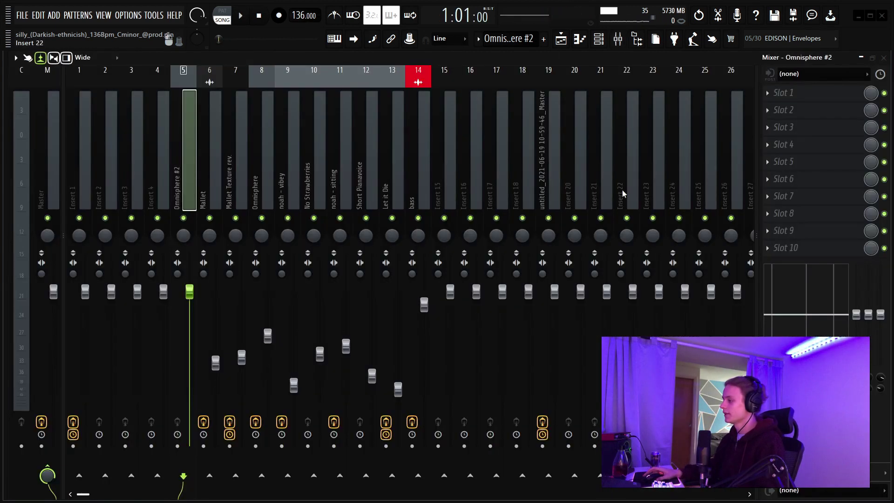
pyautogui.click(293, 187)
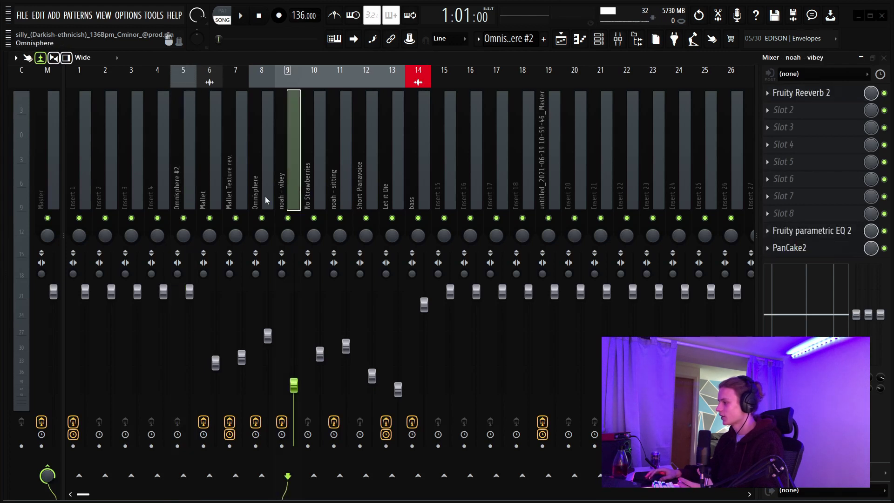
pyautogui.click(266, 200)
pyautogui.click(293, 192)
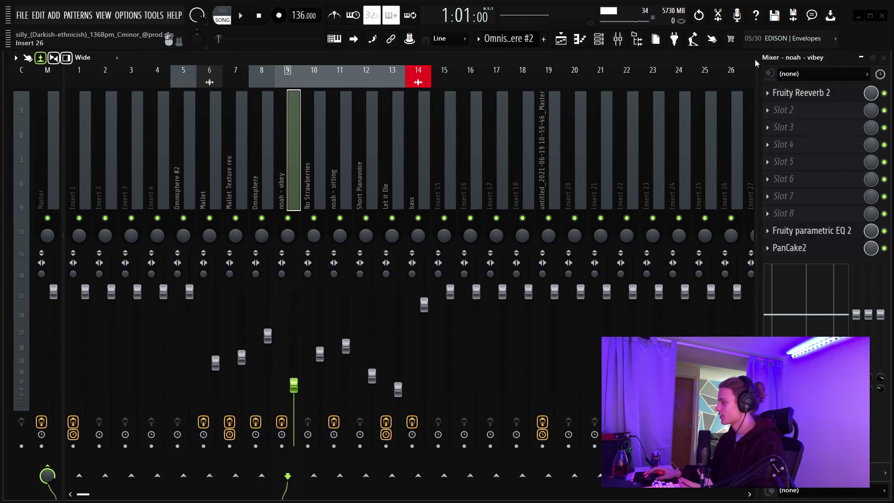
pyautogui.click(850, 92)
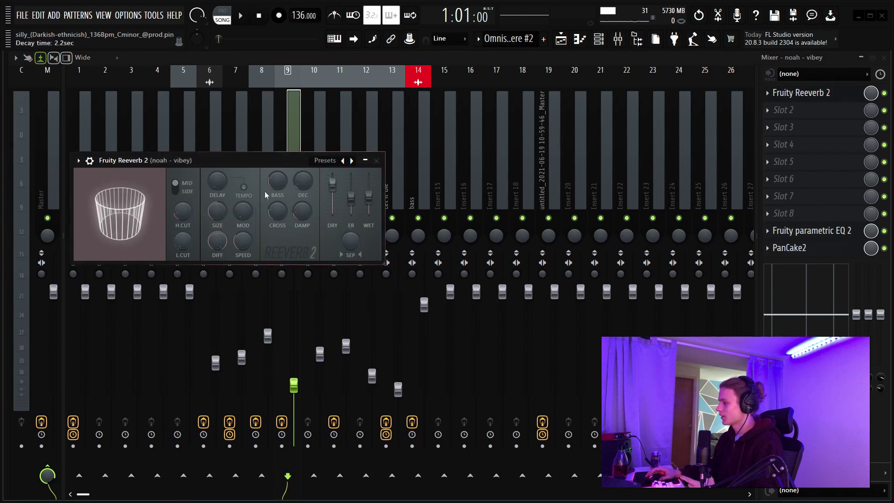
pyautogui.moveTo(265, 160); pyautogui.dragTo(400, 173)
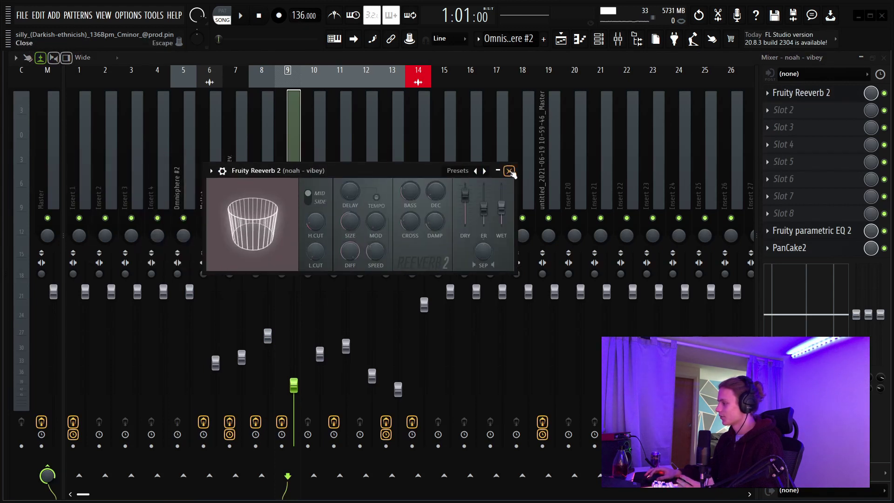
pyautogui.click(508, 171)
pyautogui.click(822, 254)
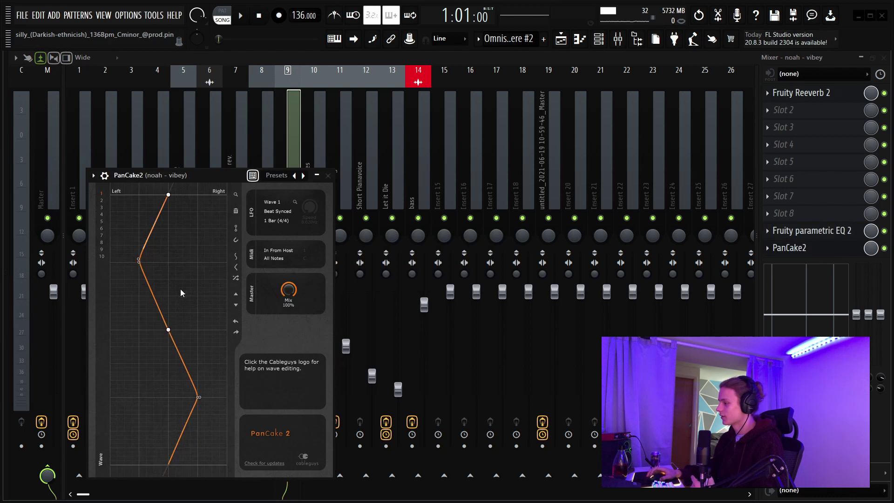
# - Review the No Strawberries, noah - sitting and Short Pianavoice mixer tracks, viewing Fruity Reeverb 2 on noah - sitting
pyautogui.click(317, 199)
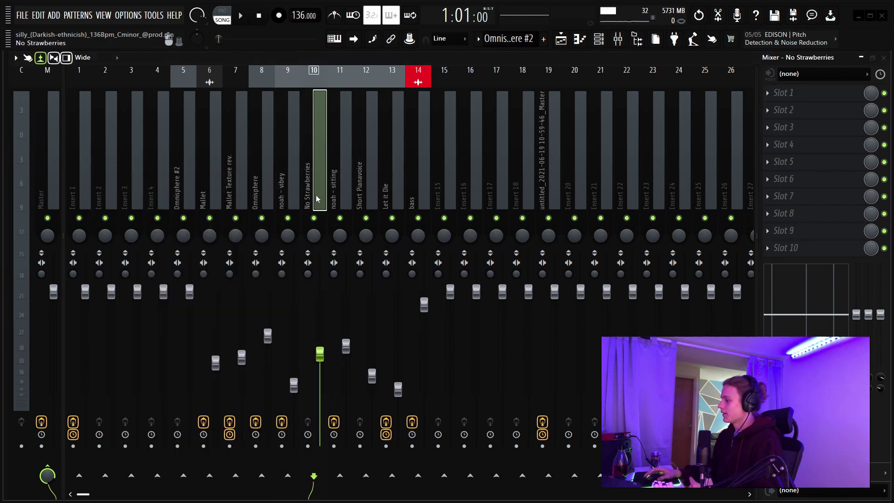
pyautogui.click(350, 186)
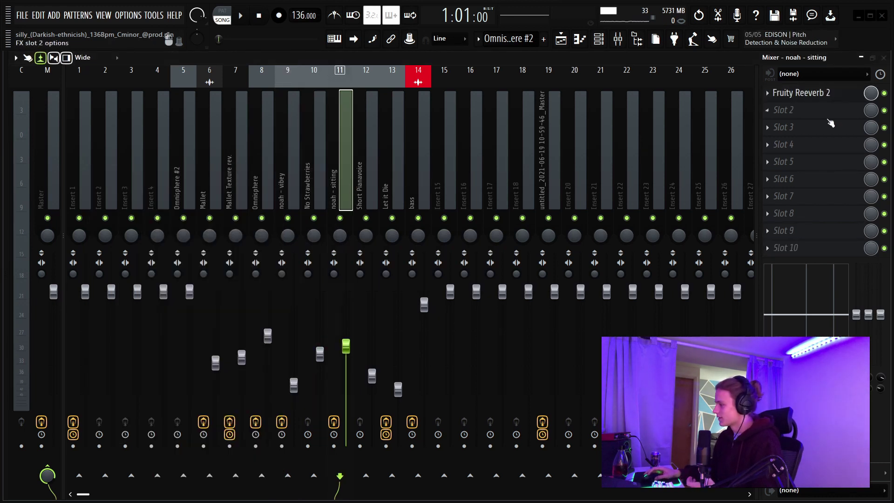
pyautogui.click(843, 98)
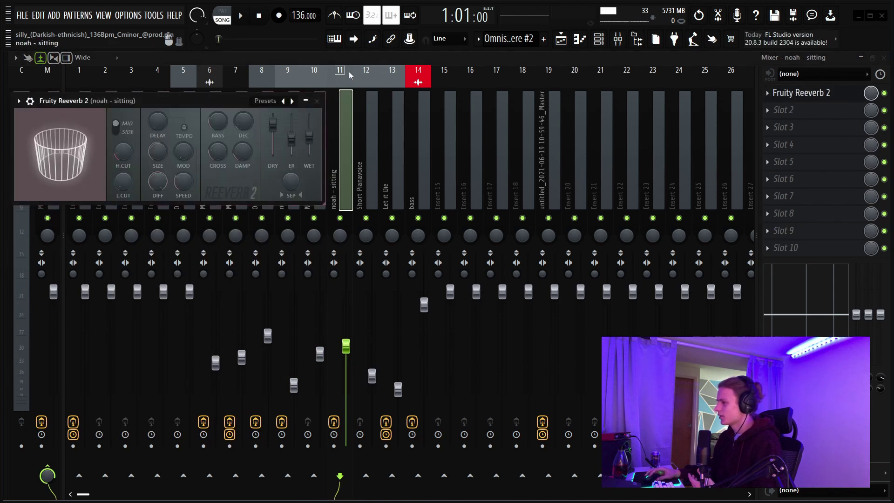
pyautogui.moveTo(311, 111); pyautogui.dragTo(353, 122)
pyautogui.click(361, 110)
pyautogui.click(374, 181)
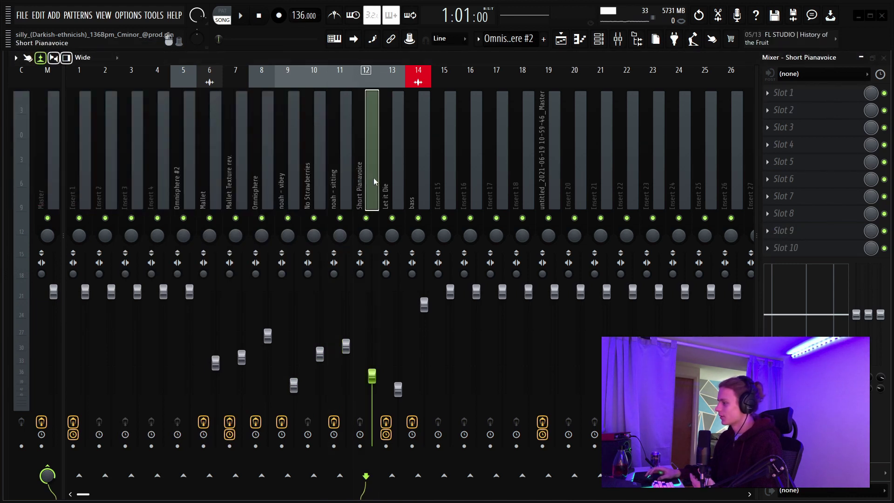
# - Inspect the Fruity Fast Dist and Fruity parametric EQ 2 effects on the bass mixer track
pyautogui.click(421, 183)
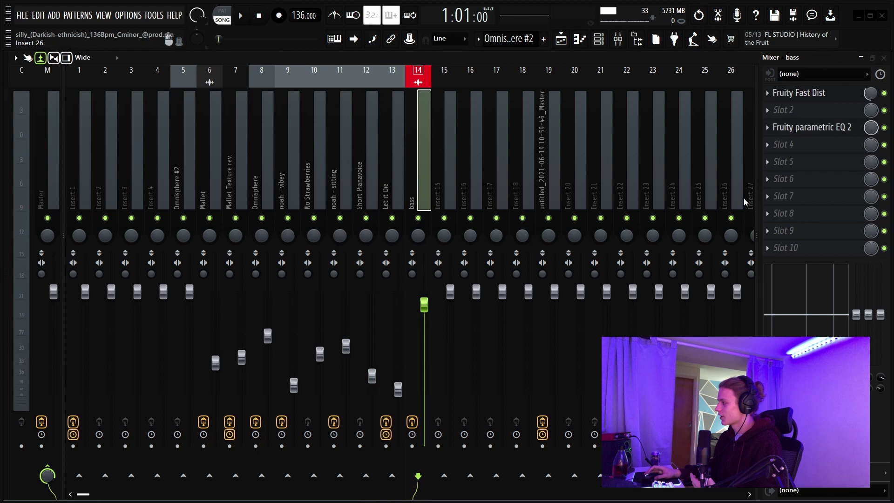
pyautogui.click(846, 98)
pyautogui.click(334, 205)
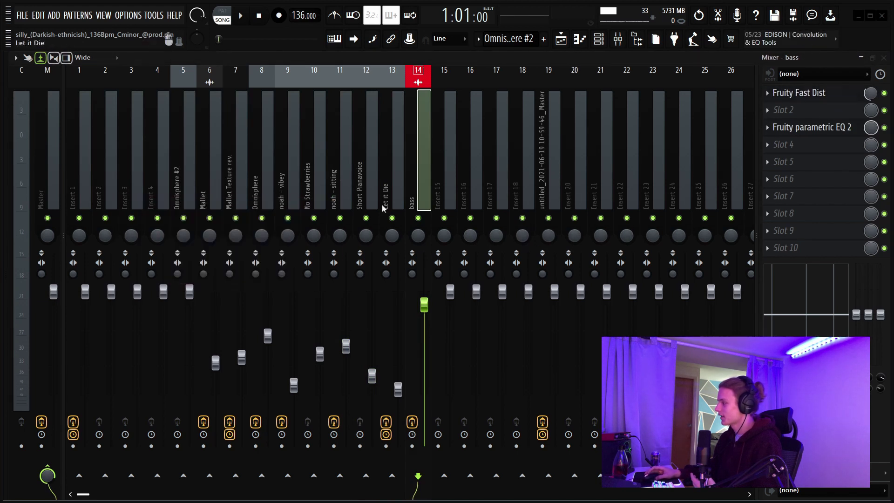
pyautogui.click(827, 129)
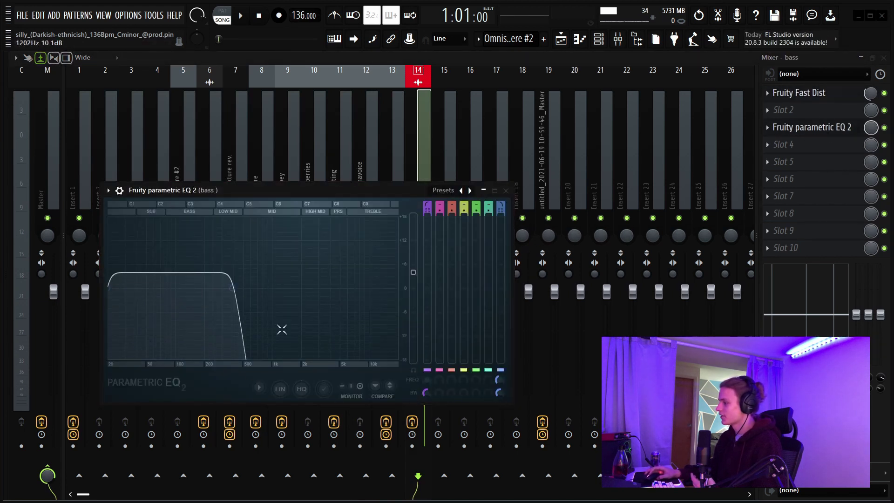
pyautogui.click(505, 191)
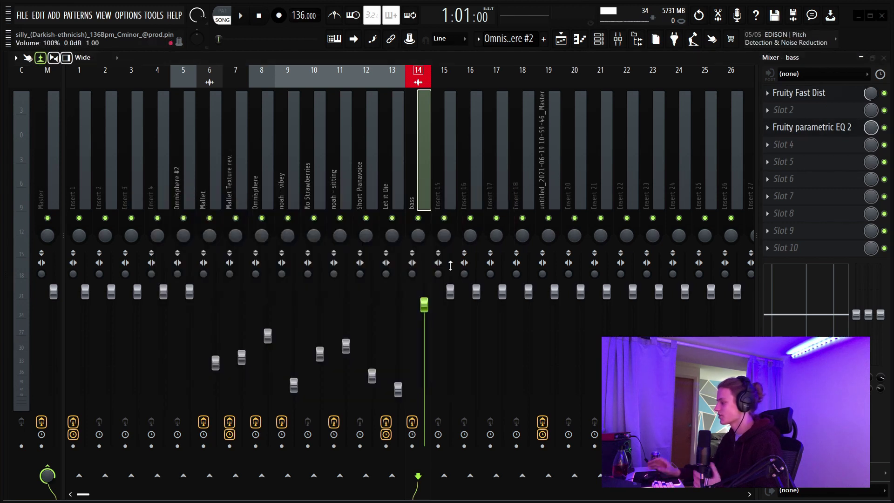
# - Return to the playlist and examine the Ambience - Mix level automation on Track 4 around bar 9
pyautogui.press('F5')
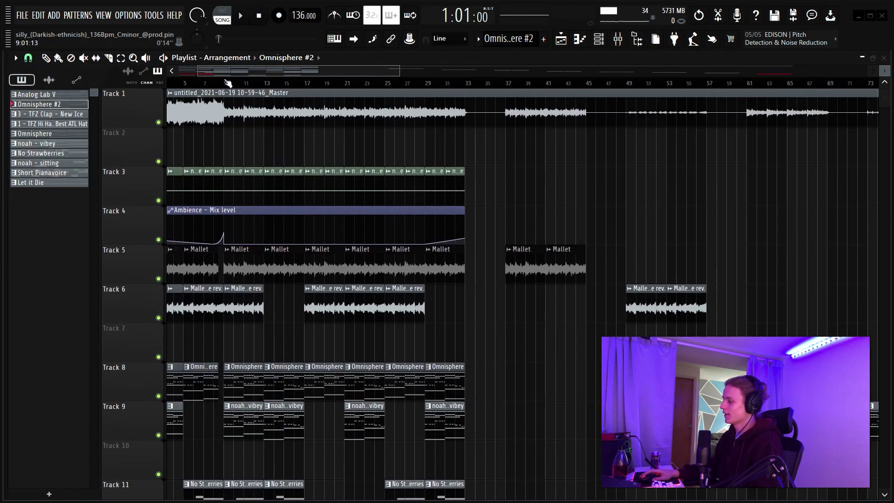
pyautogui.moveTo(687, 232); pyautogui.dragTo(542, 230)
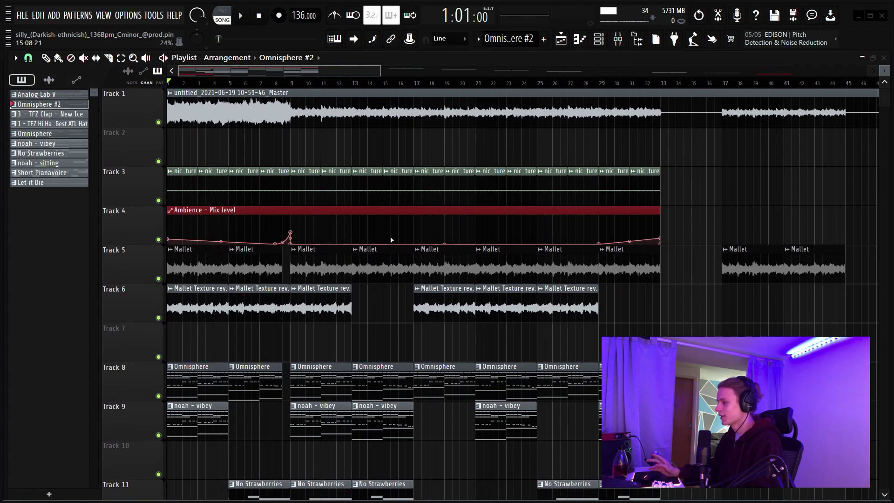
pyautogui.scroll(4, 278, 77)
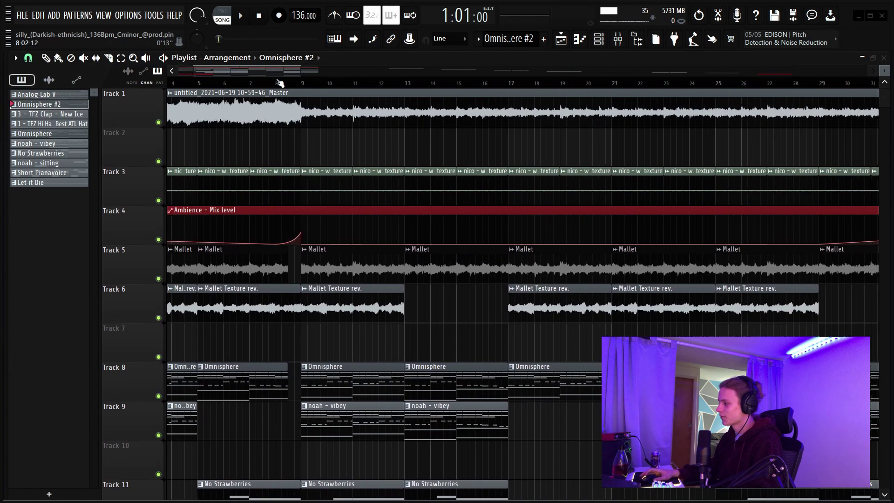
pyautogui.scroll(-4, 216, 194)
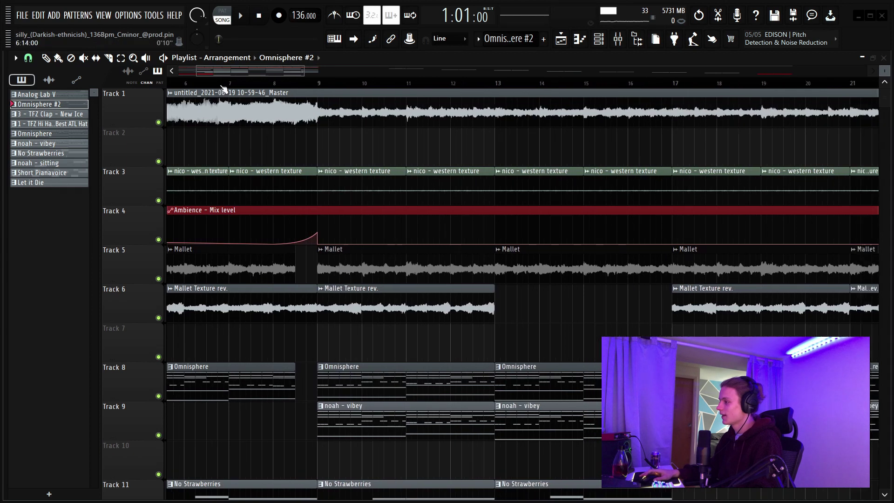
# - View the sample settings of the nico - western texture clip on Track 3, and close them
pyautogui.doubleClick(217, 194)
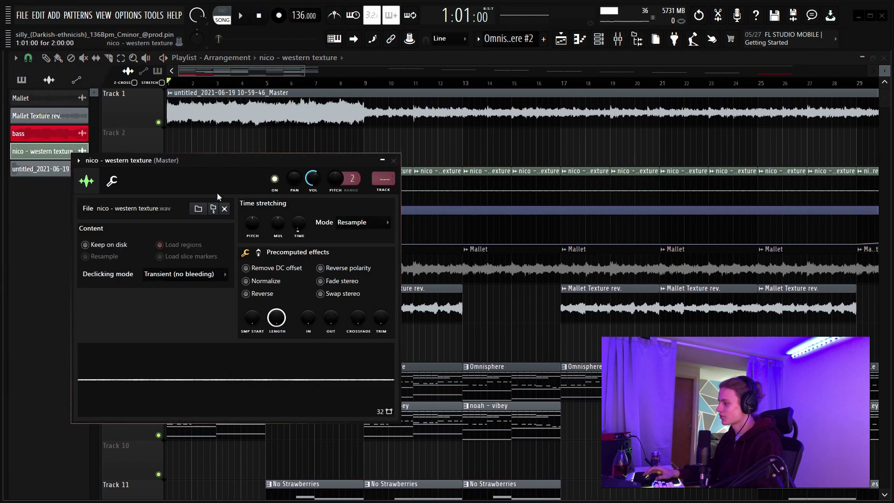
pyautogui.moveTo(213, 161); pyautogui.dragTo(383, 142)
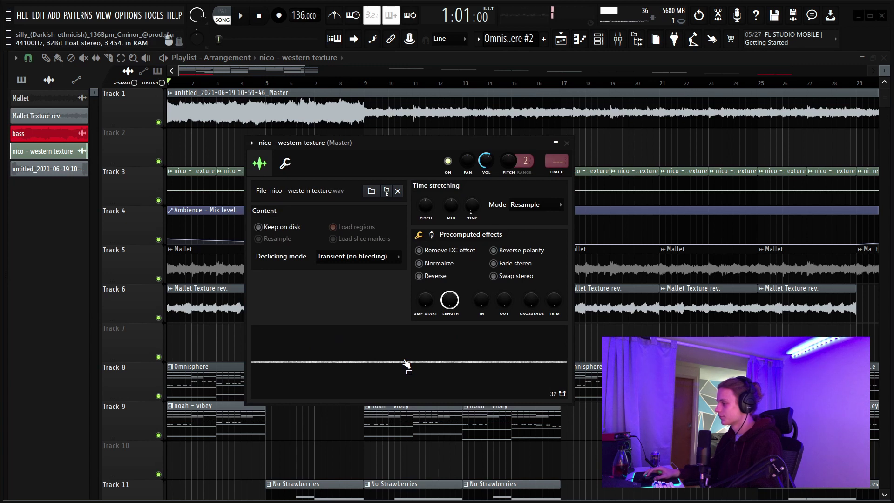
pyautogui.click(567, 142)
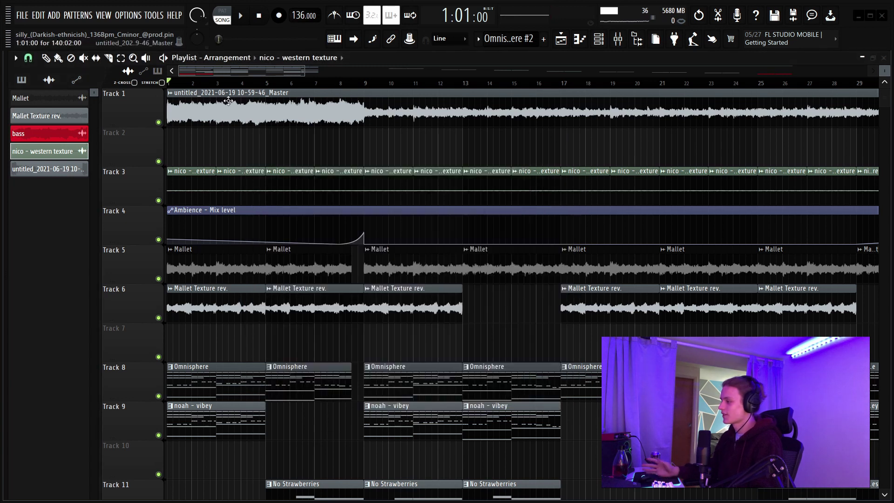
pyautogui.scroll(-5, 227, 100)
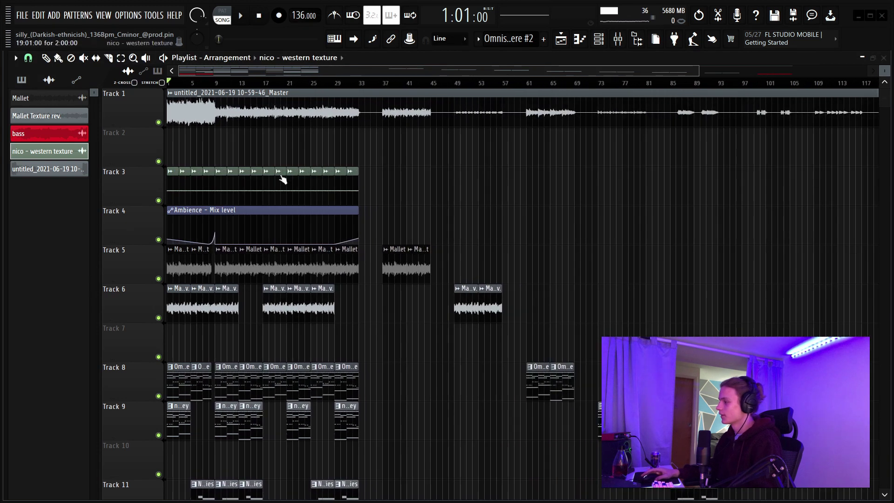
pyautogui.doubleClick(185, 111)
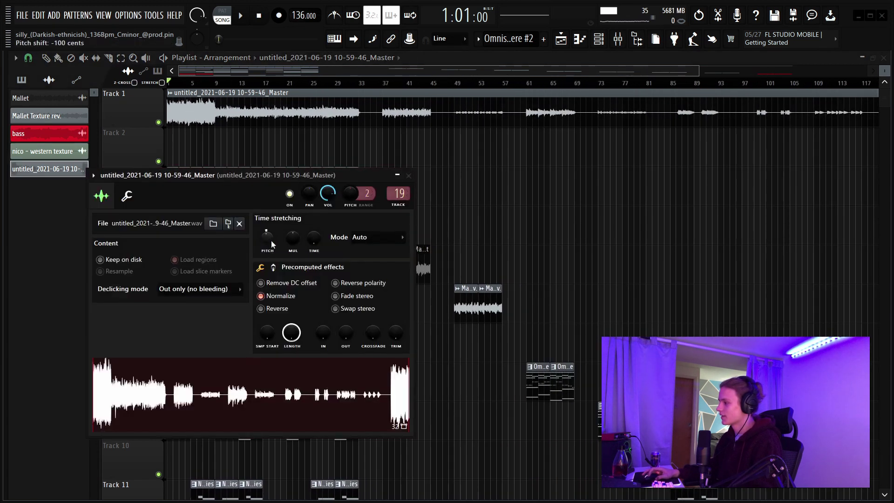
pyautogui.click(408, 176)
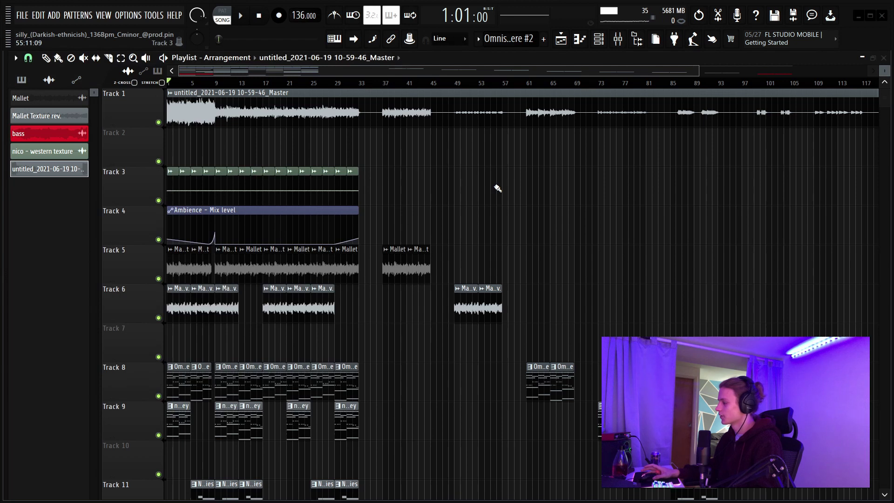
pyautogui.scroll(5, 229, 72)
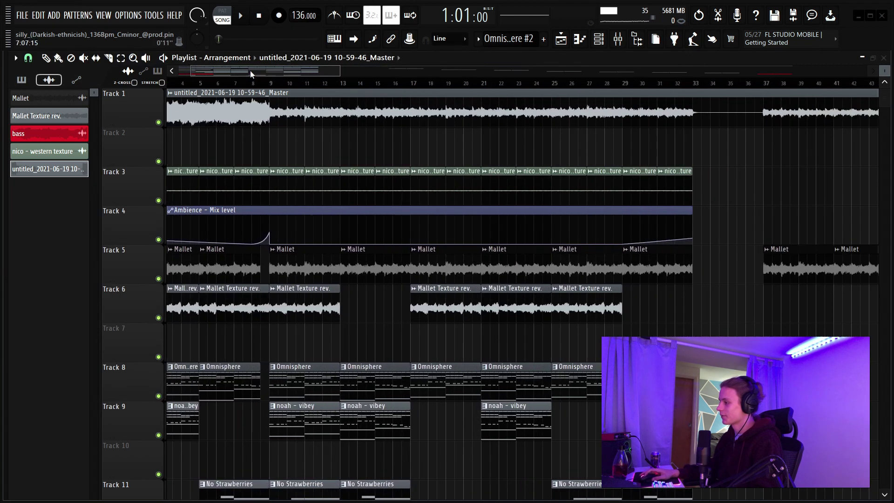
pyautogui.scroll(2, 250, 73)
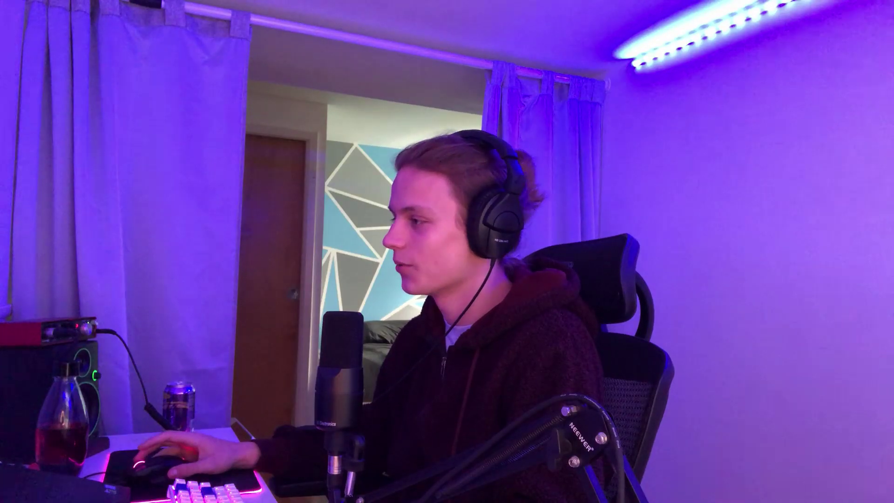